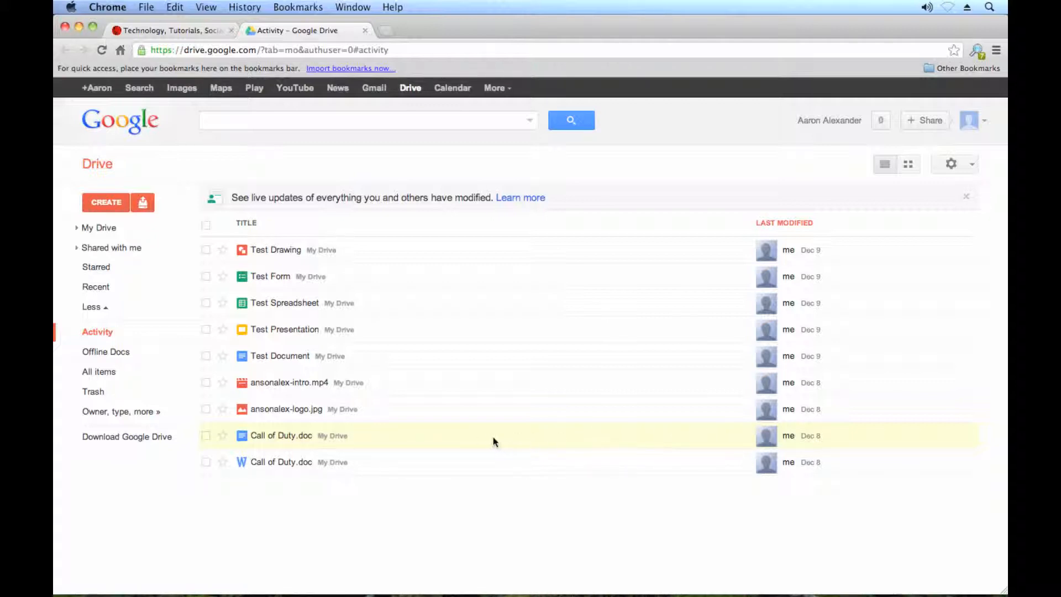
- Open the Share settings for Call of Duty.doc from its right-click menu
right_click(477, 437)
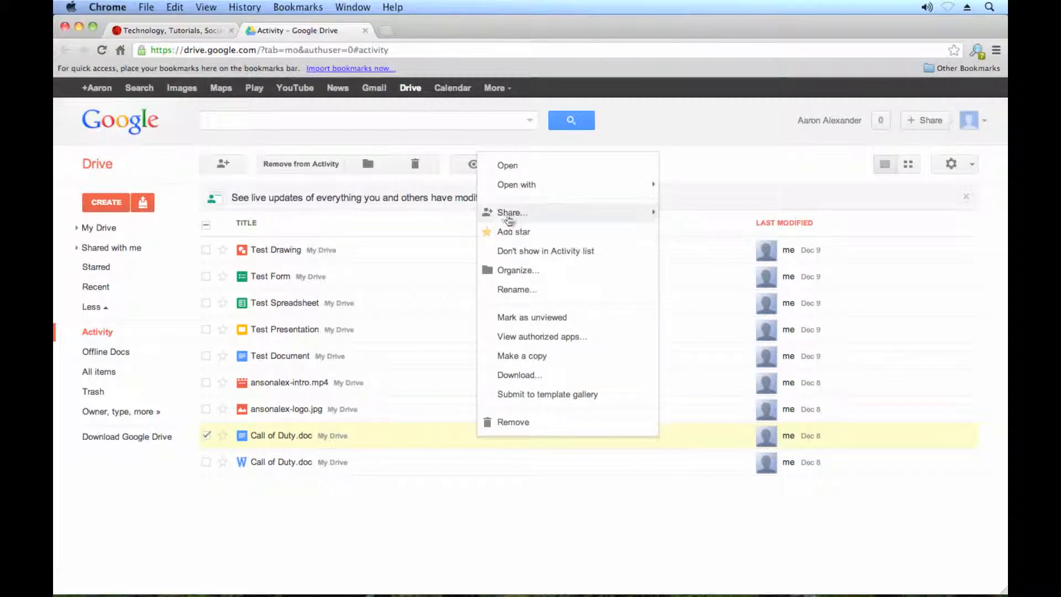
mouse_move(539, 219)
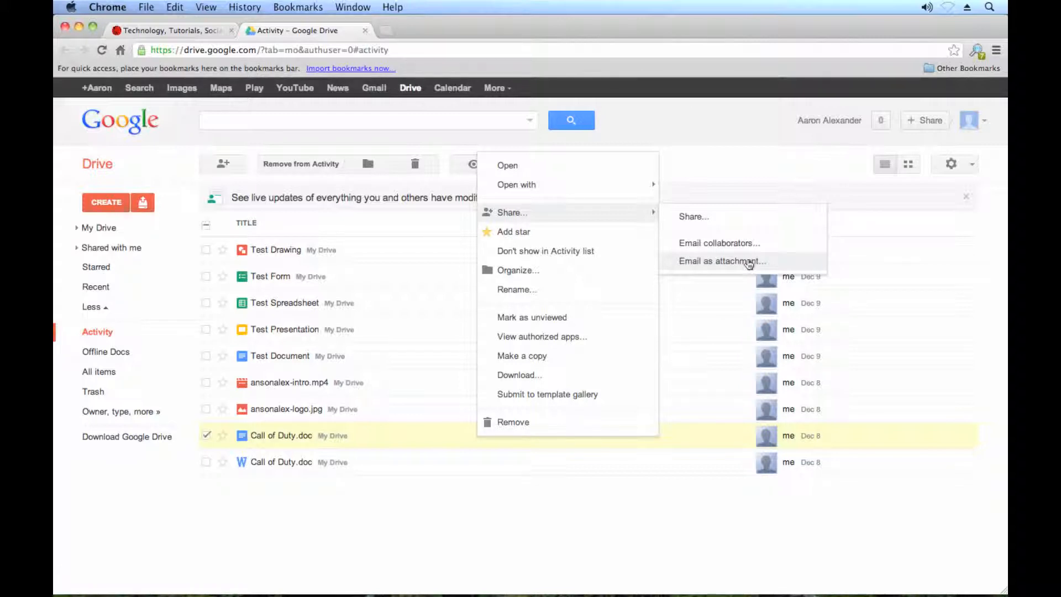
click(716, 221)
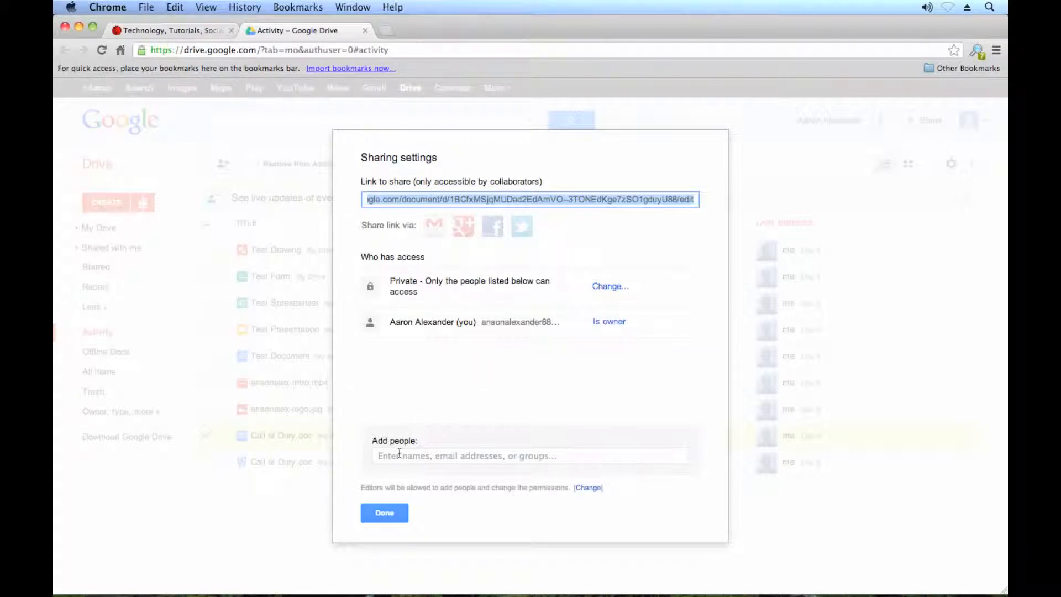
- Enter the collaborator's e-mail address as a new person and show their access-level options
click(458, 458)
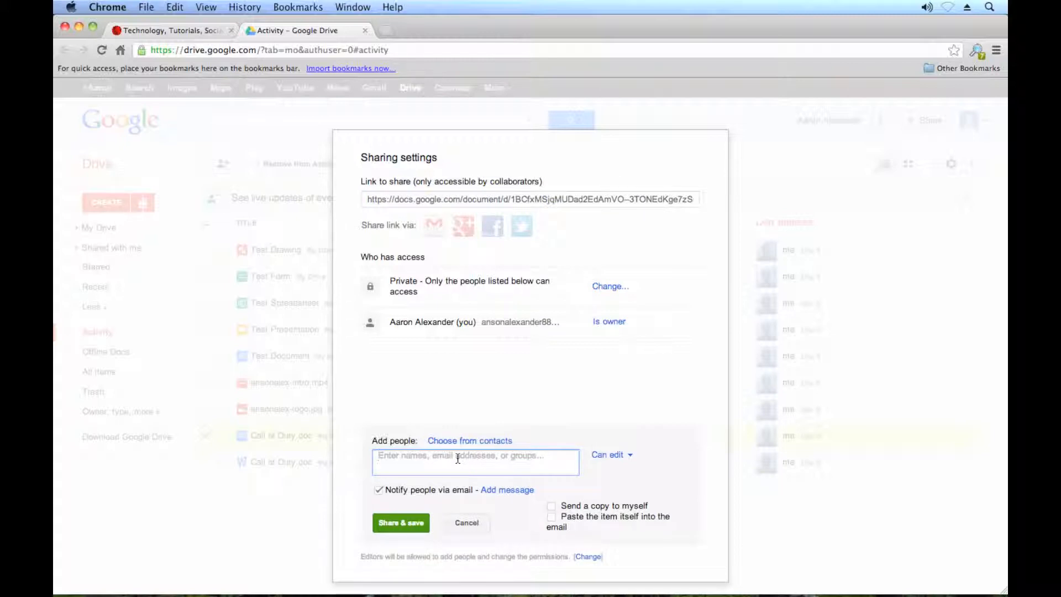
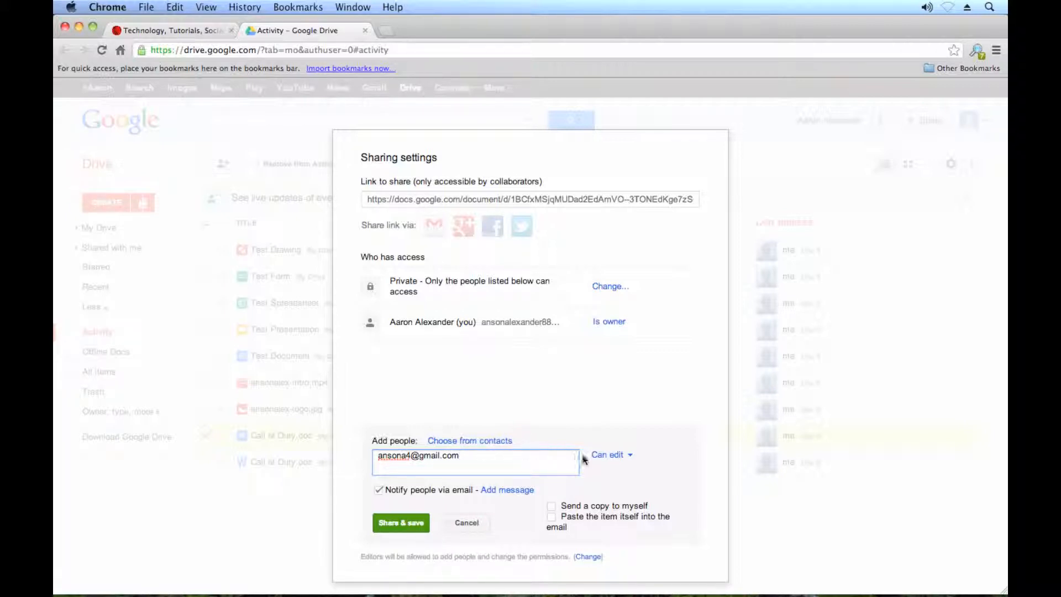
click(633, 463)
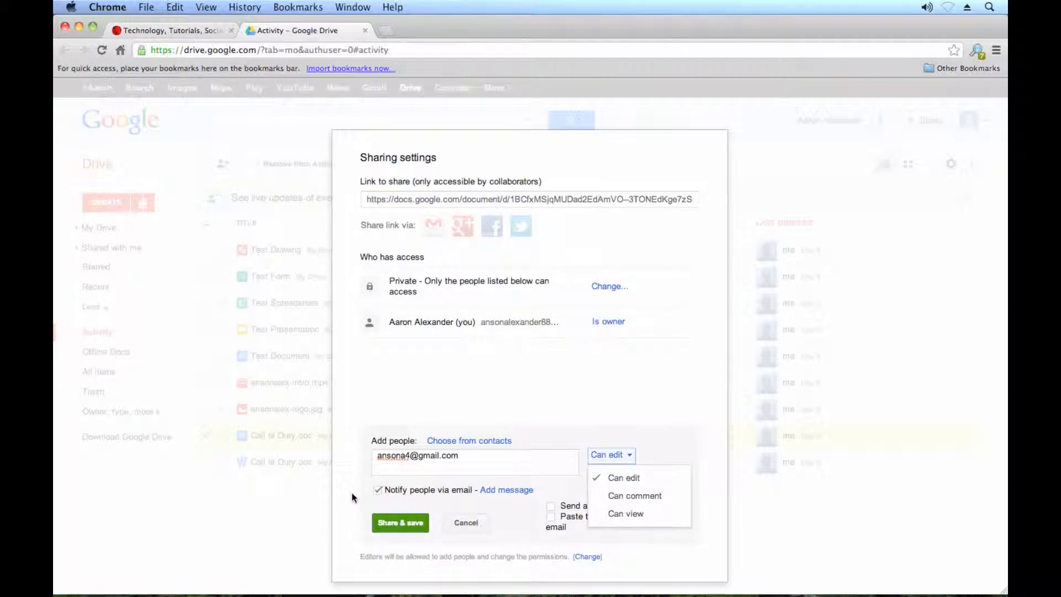
- Share with Can edit access and the note 'Here is the document I said I would send.'
click(616, 478)
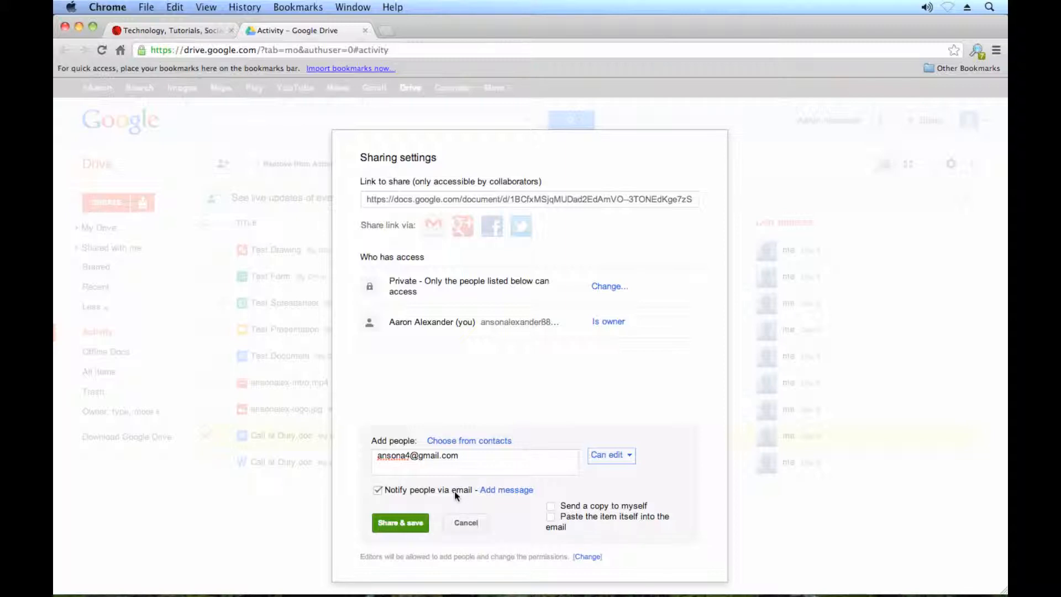
click(504, 492)
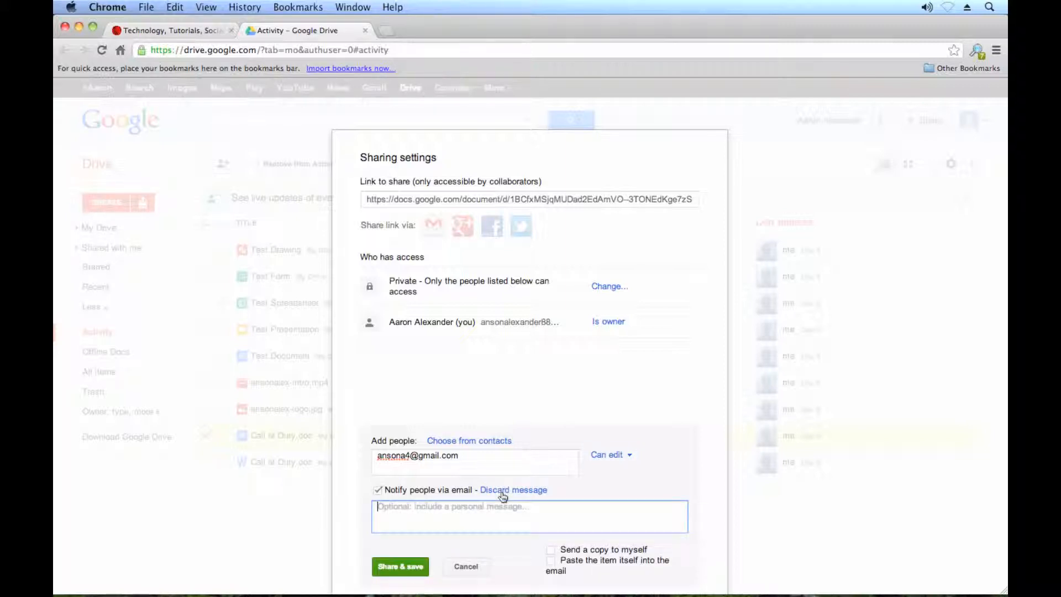
text(Here is the do)
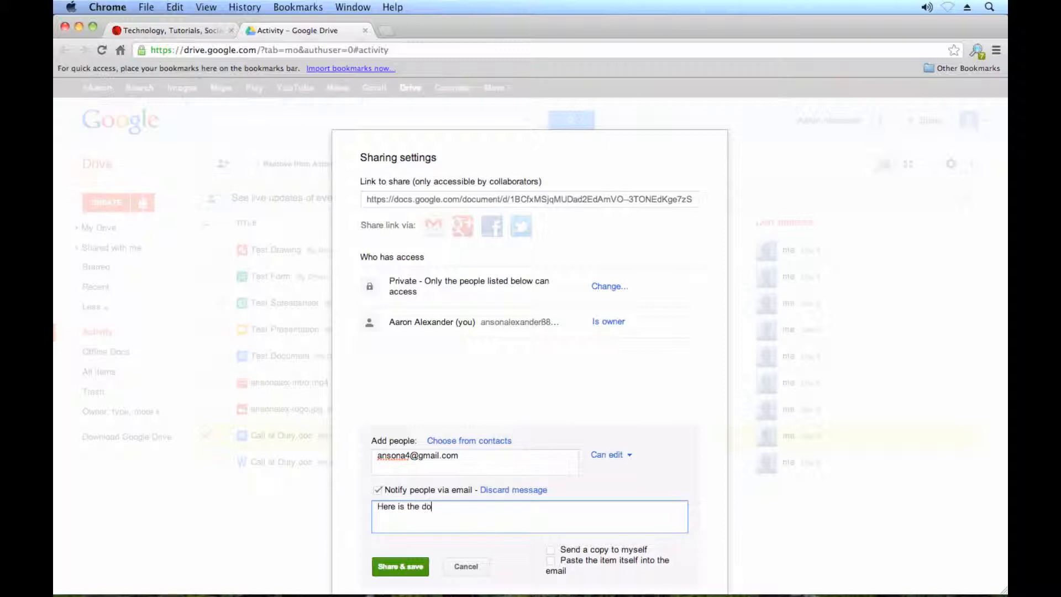
text(ucument I said I would send.)
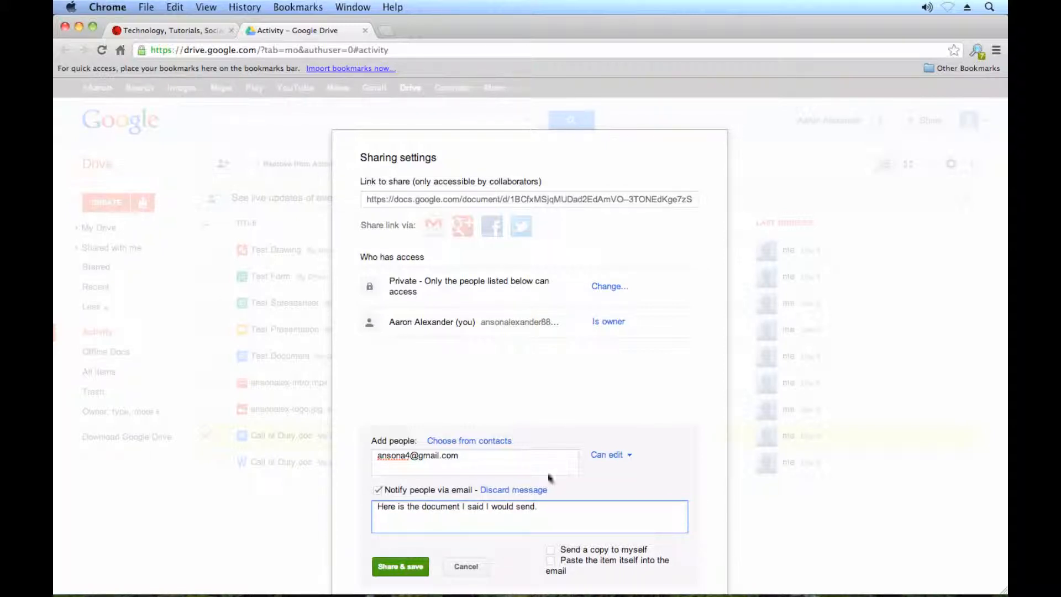
click(651, 474)
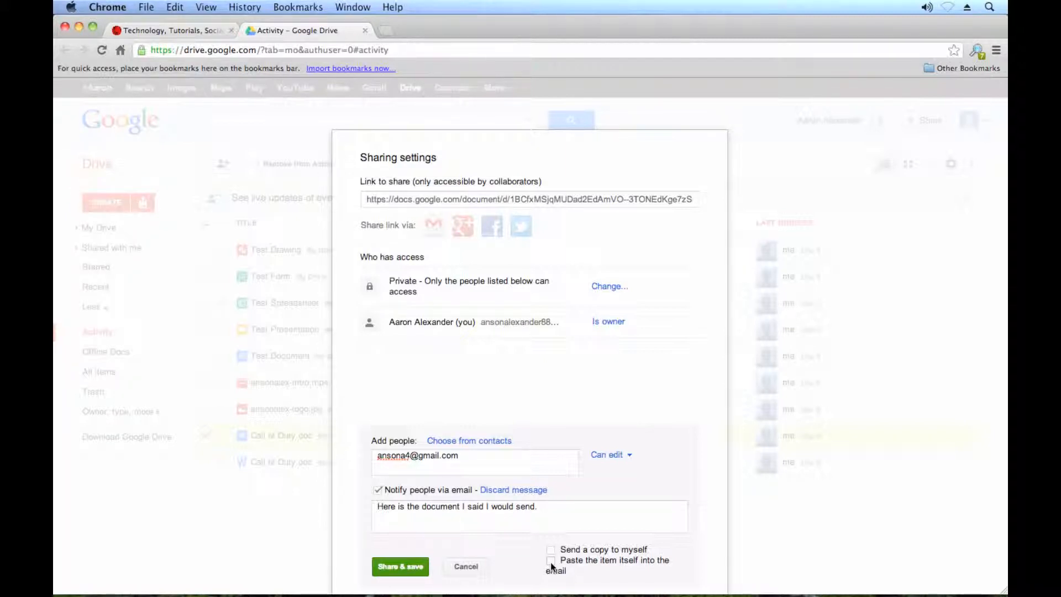
click(405, 566)
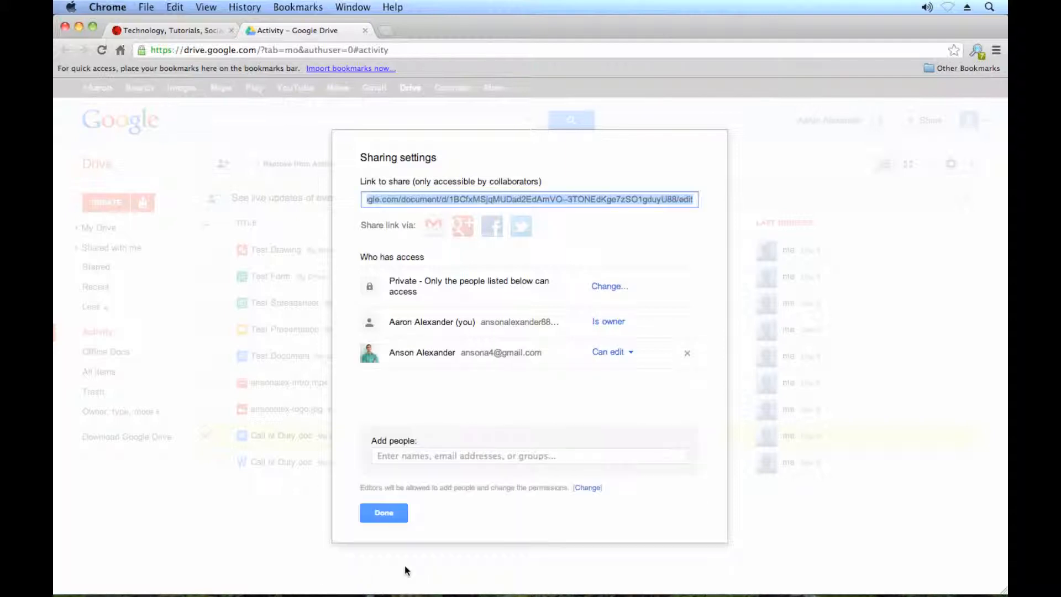
- Close the sharing dialog and open Call of Duty.doc from the Activity list in a new tab
click(393, 513)
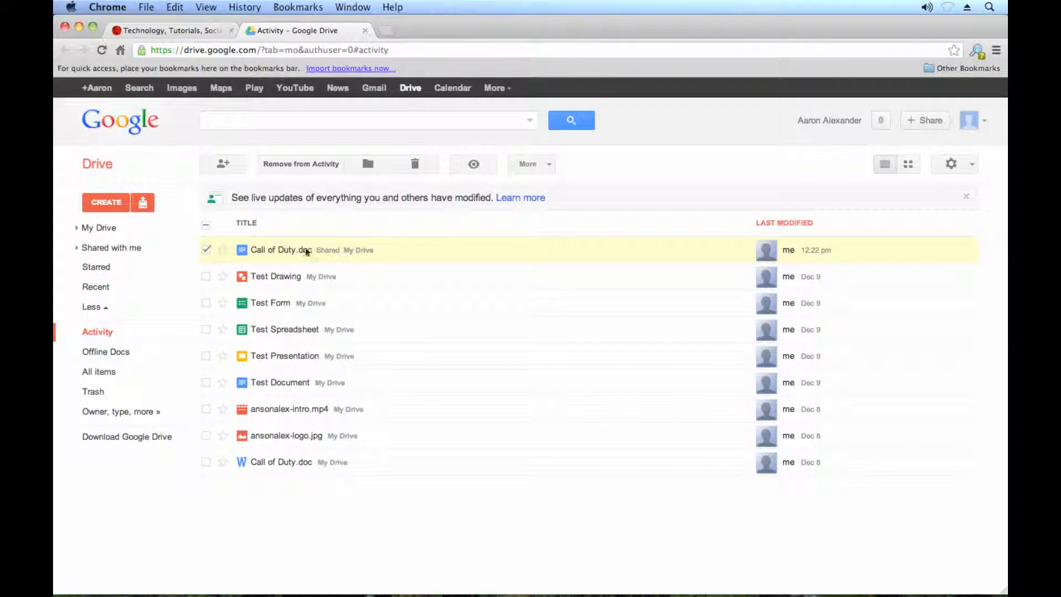
click(285, 250)
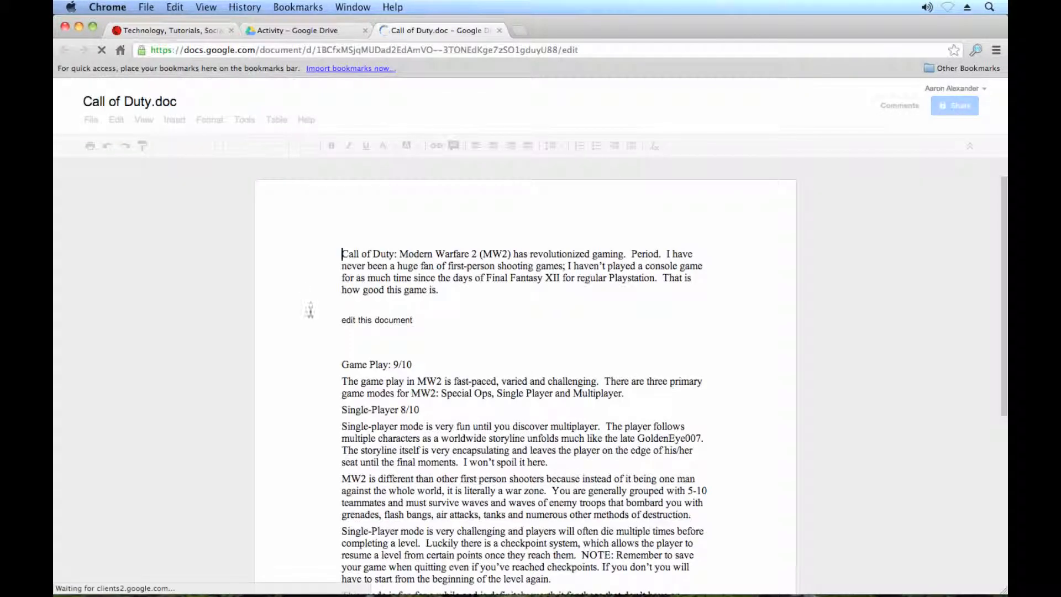
- Click into the Call of Duty.doc text, then close its editing tab
click(413, 321)
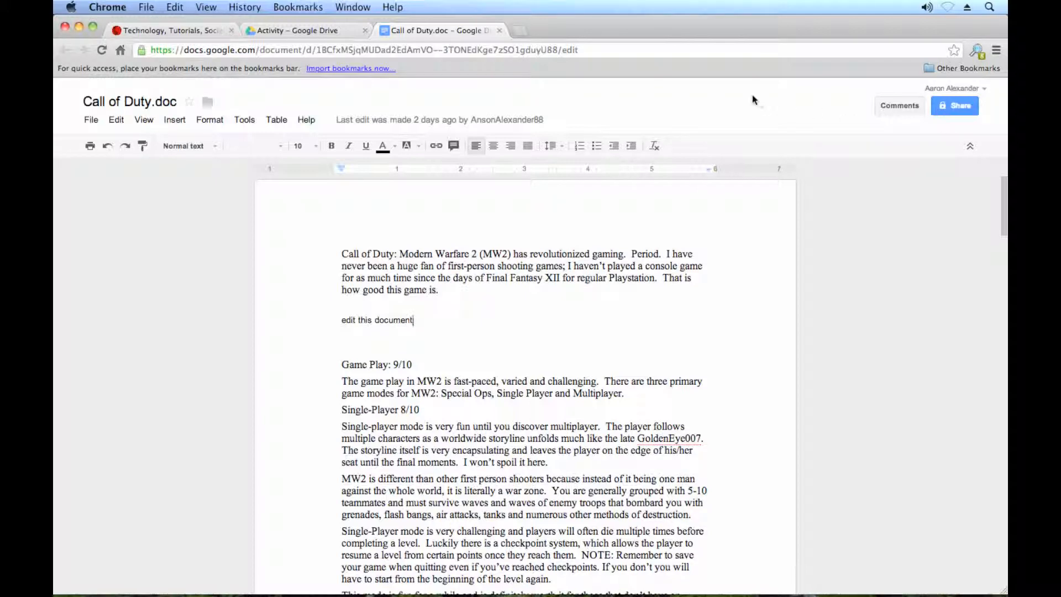
click(500, 31)
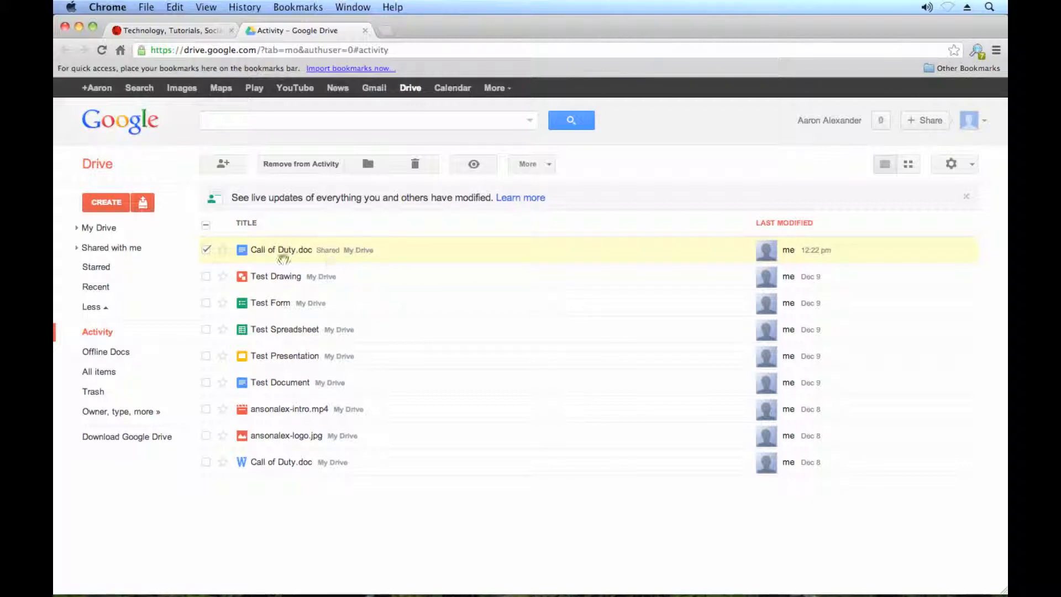
- Reopen Call of Duty.doc's sharing settings, check the collaborator's edit access, and close without changes
right_click(429, 254)
mouse_move(496, 320)
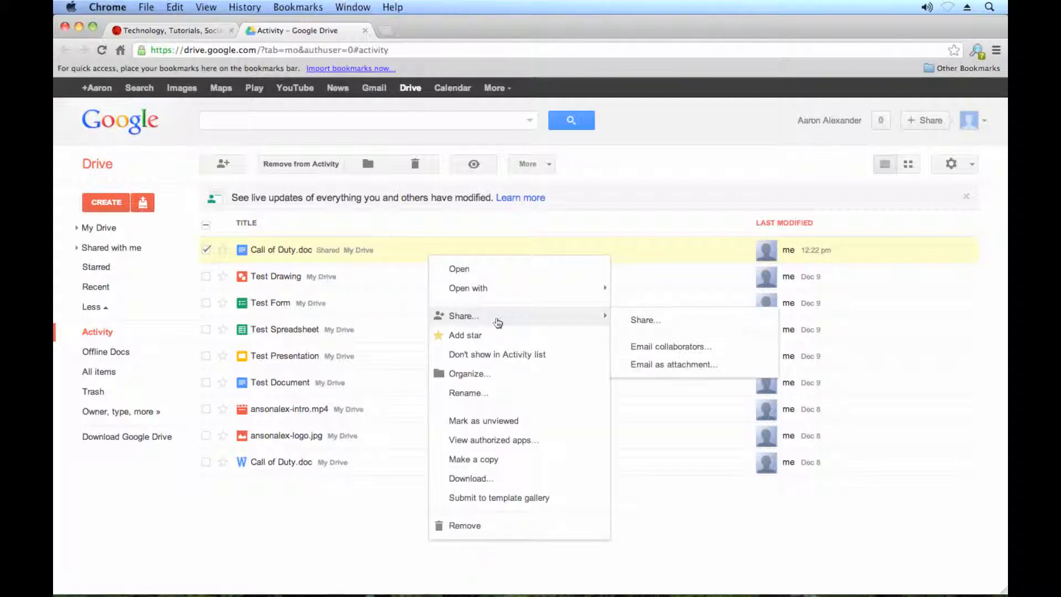
click(646, 322)
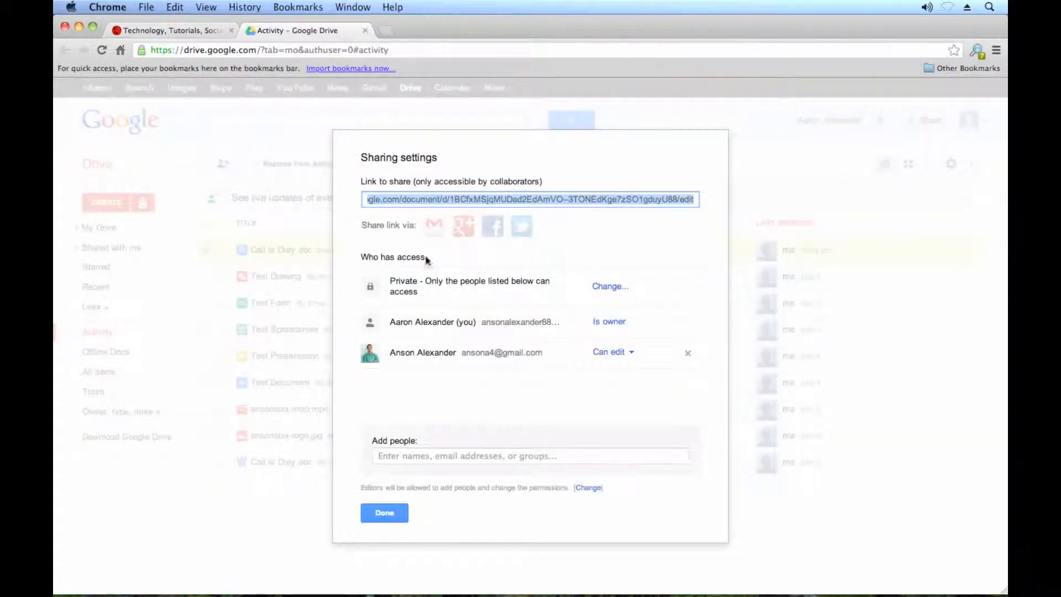
drag(412, 353, 514, 354)
click(634, 358)
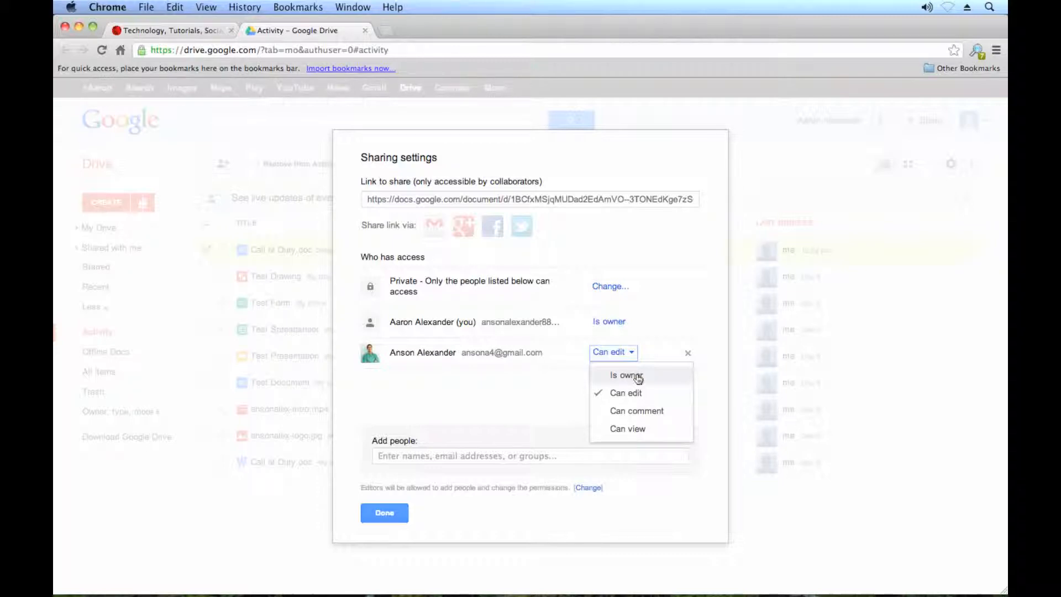
click(477, 395)
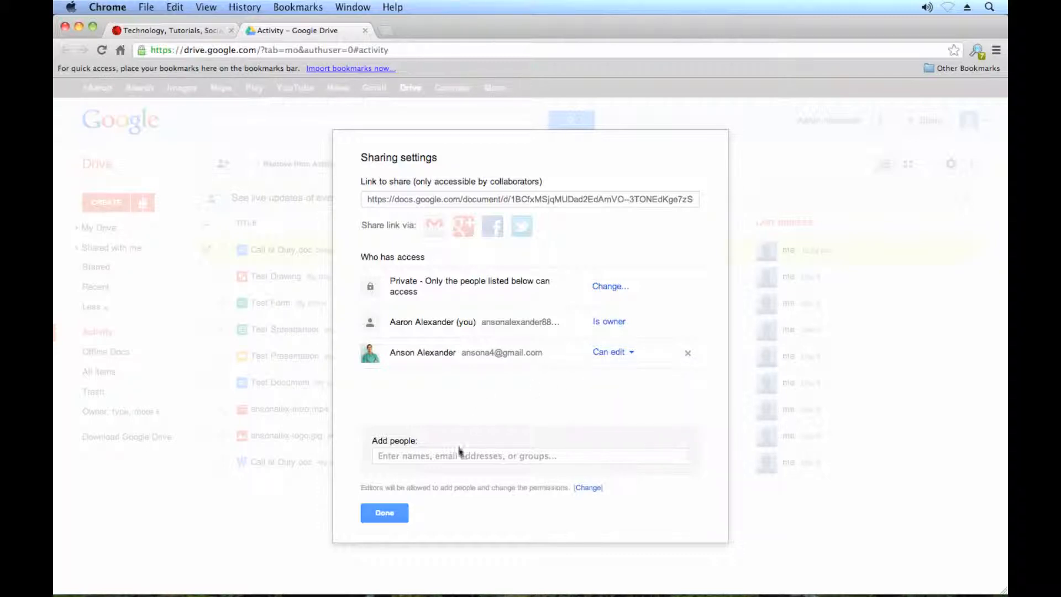
click(398, 512)
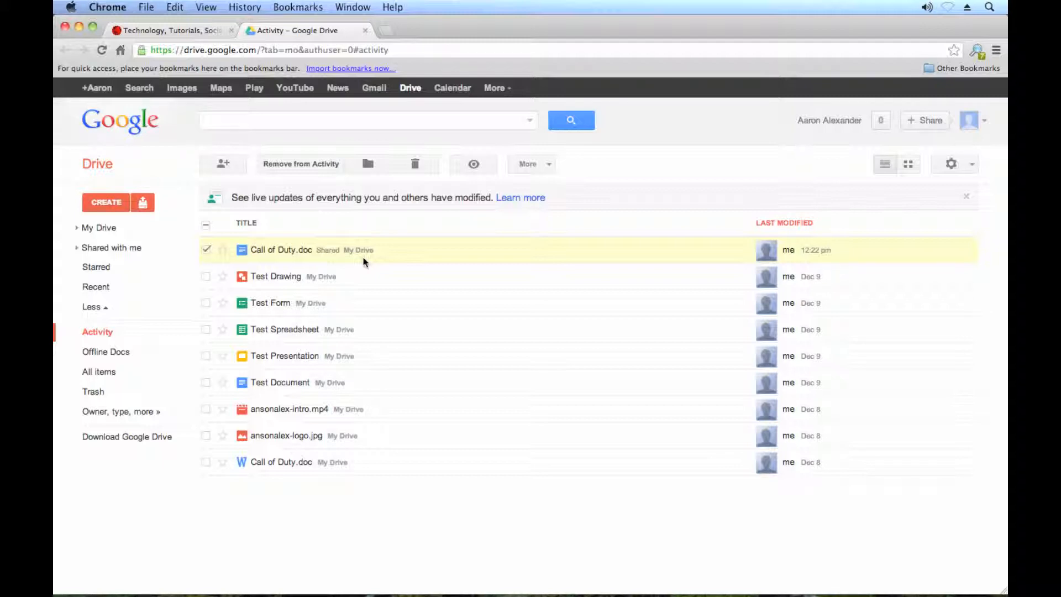
- Start emailing Call of Duty.doc as an attachment in Microsoft Word (.docx) format
right_click(381, 250)
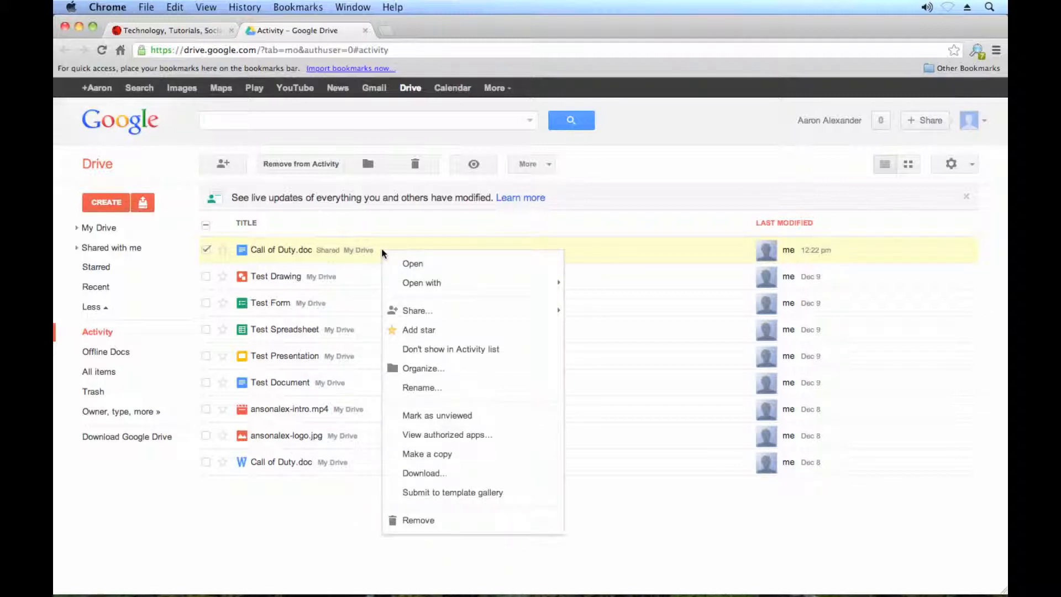
mouse_move(440, 320)
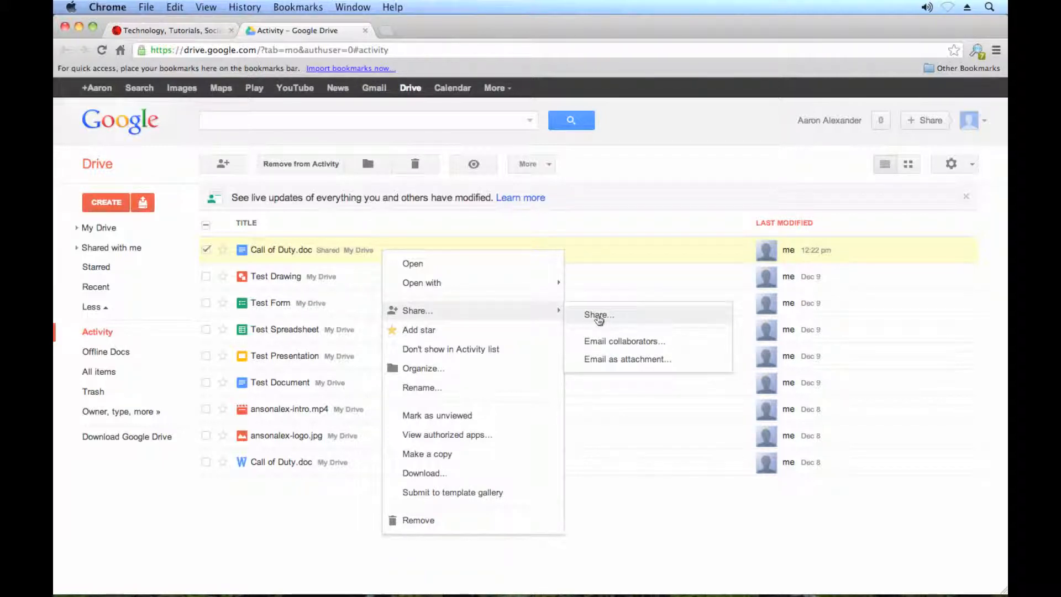
click(674, 360)
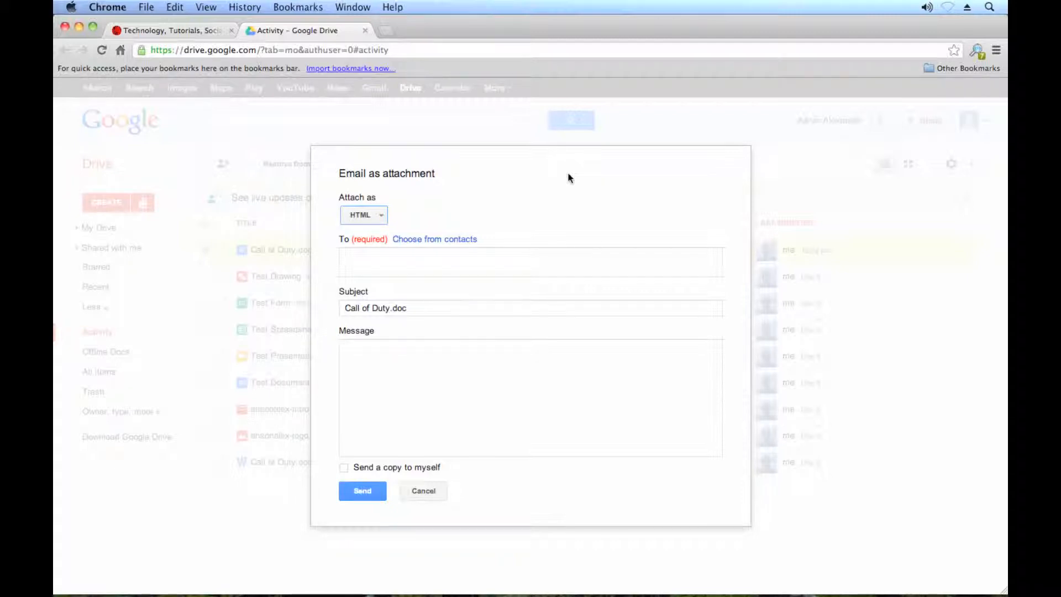
click(383, 218)
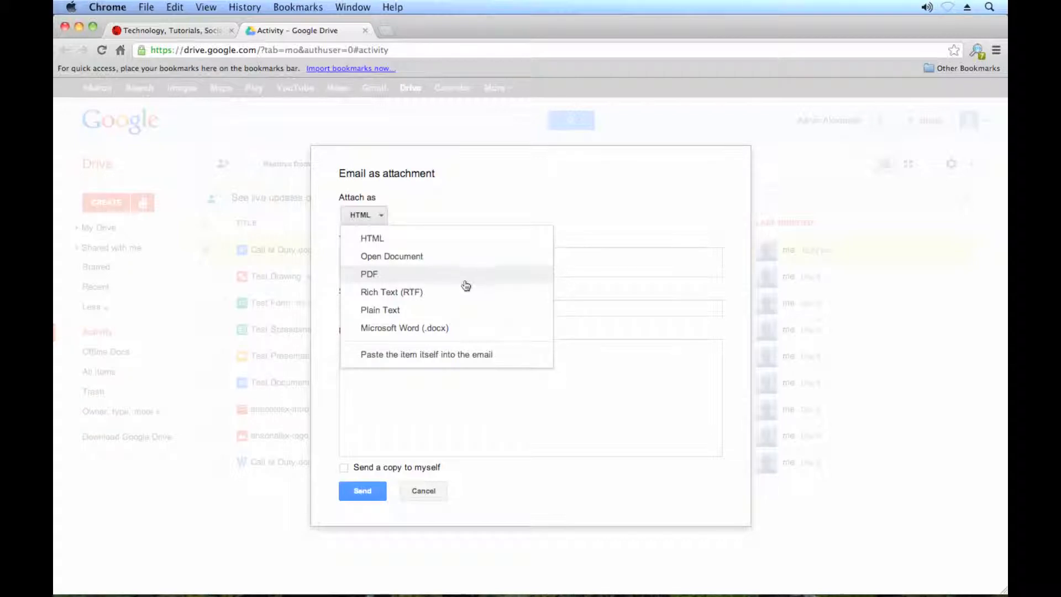
click(465, 328)
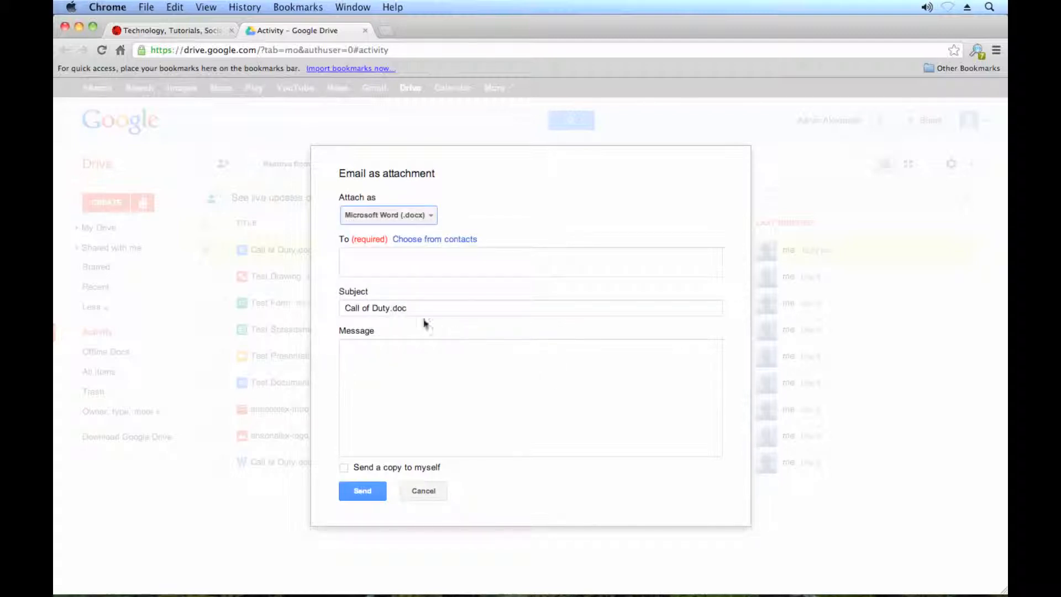
- Address it to the contact with subject 'Call of Duty Review' and the note, then send
click(410, 260)
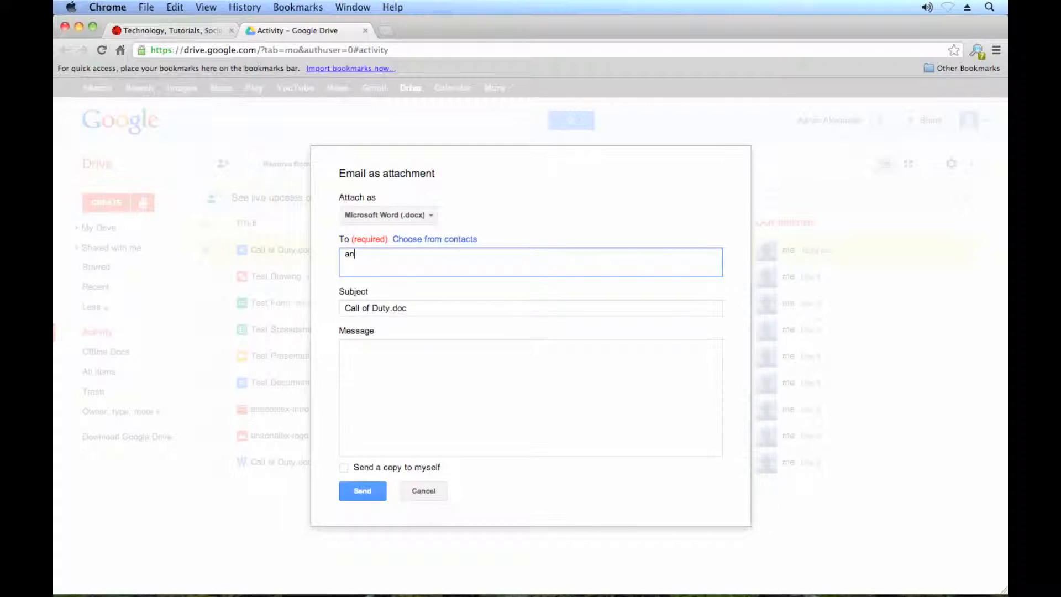
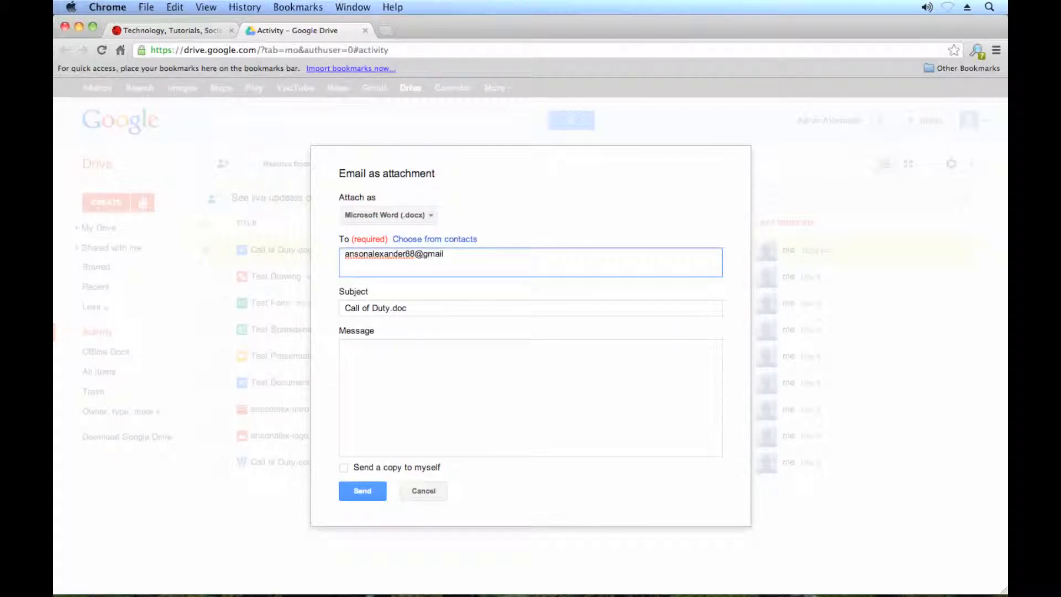
key(Tab)
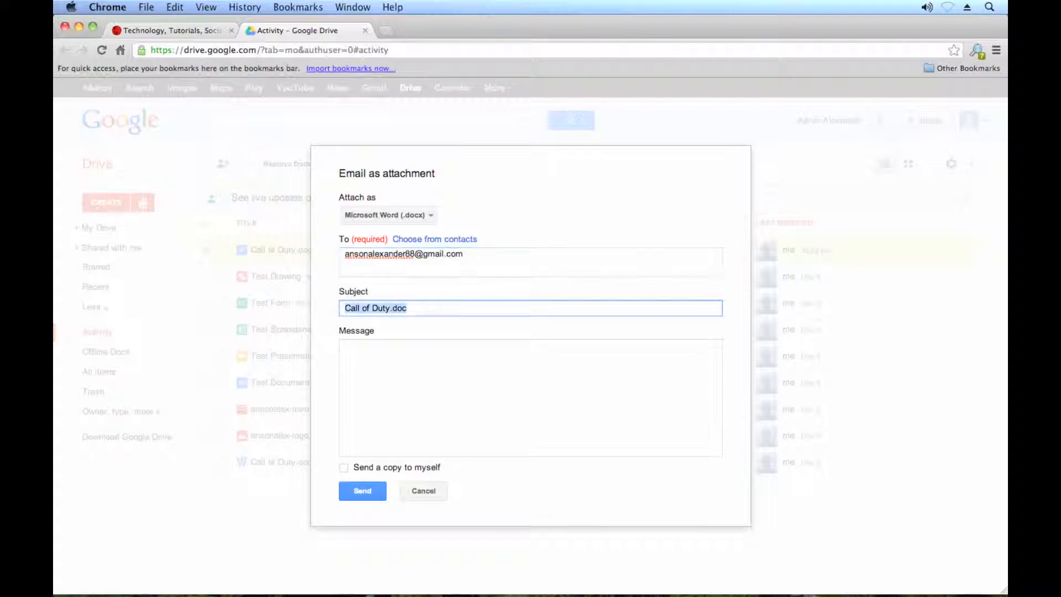
click(385, 309)
drag(390, 309, 535, 320)
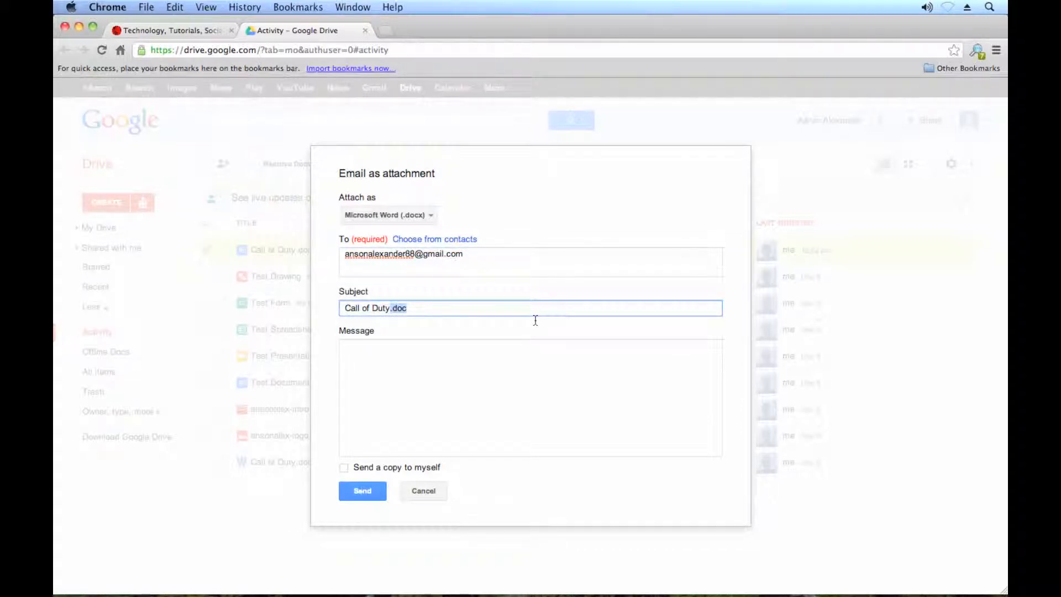
text(Review)
click(555, 376)
text(Here )
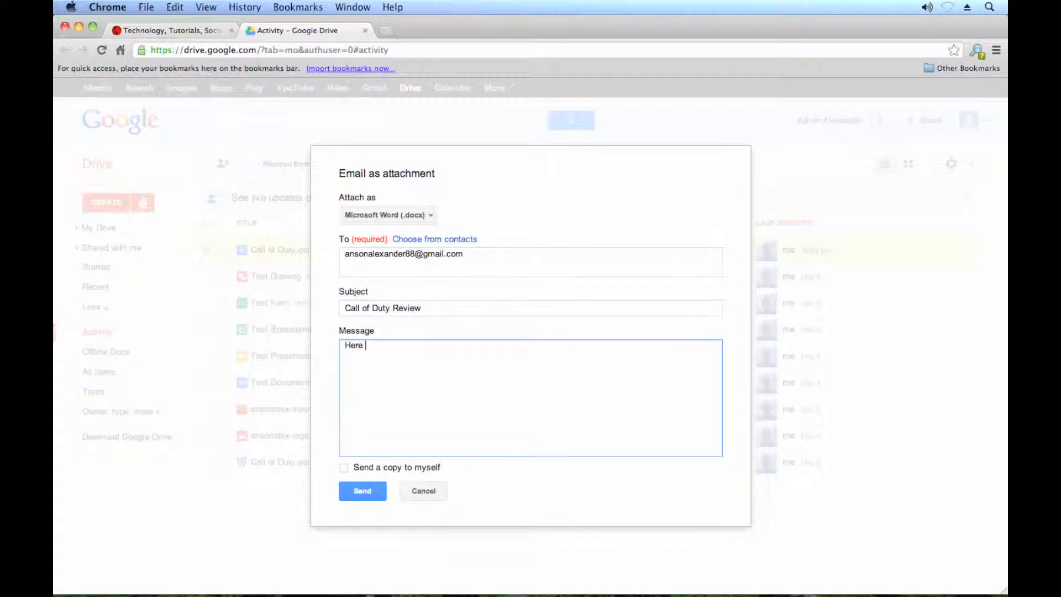
text(is the document I said )
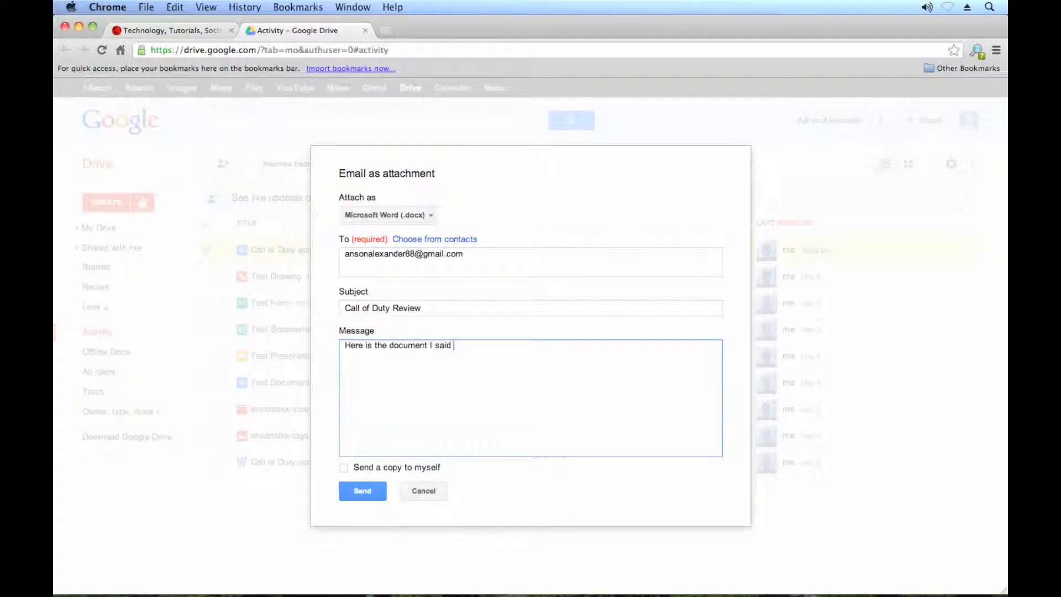
text(I would send.)
click(372, 491)
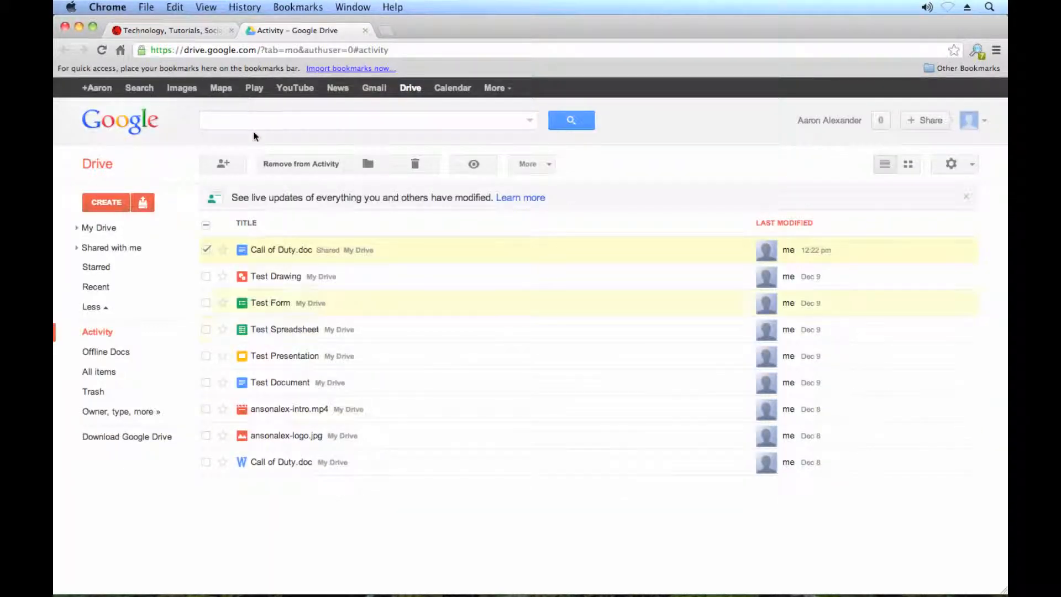
- In Gmail, open the Call of Duty Review email, download its .docx attachment, and return to Drive
click(373, 88)
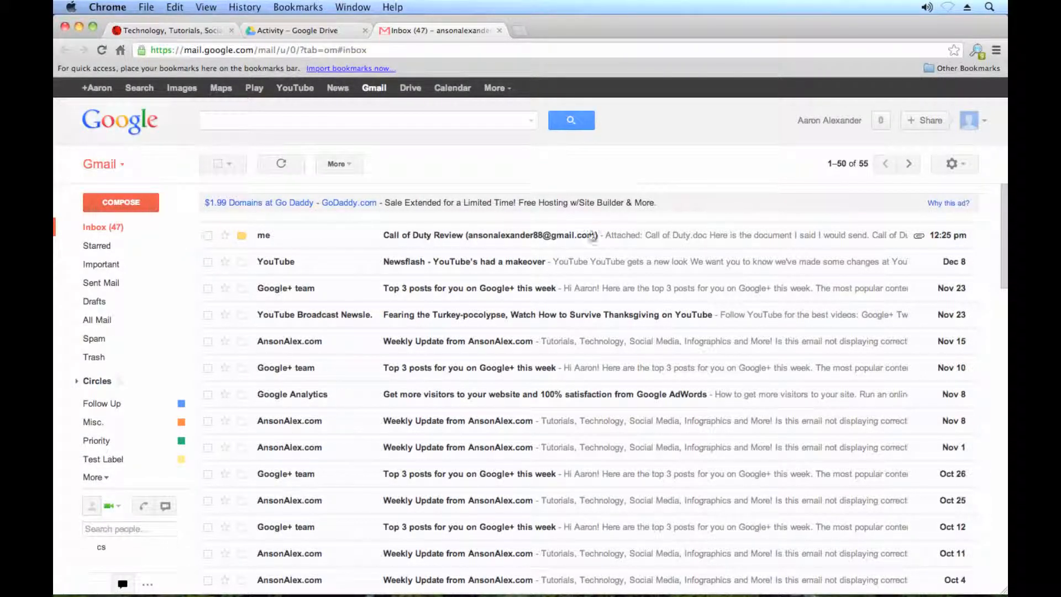
click(859, 240)
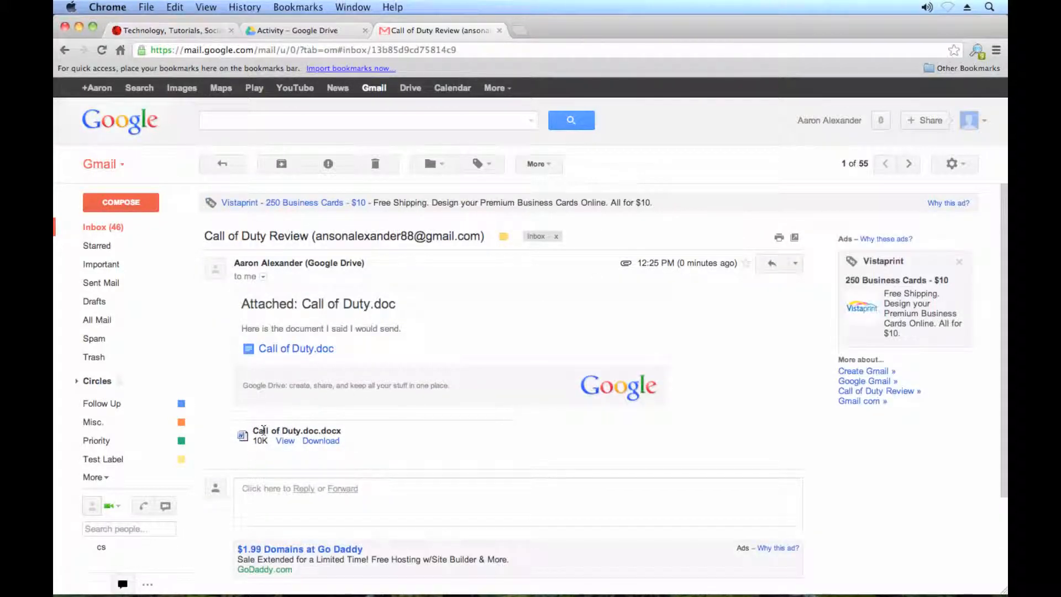
drag(263, 430, 306, 441)
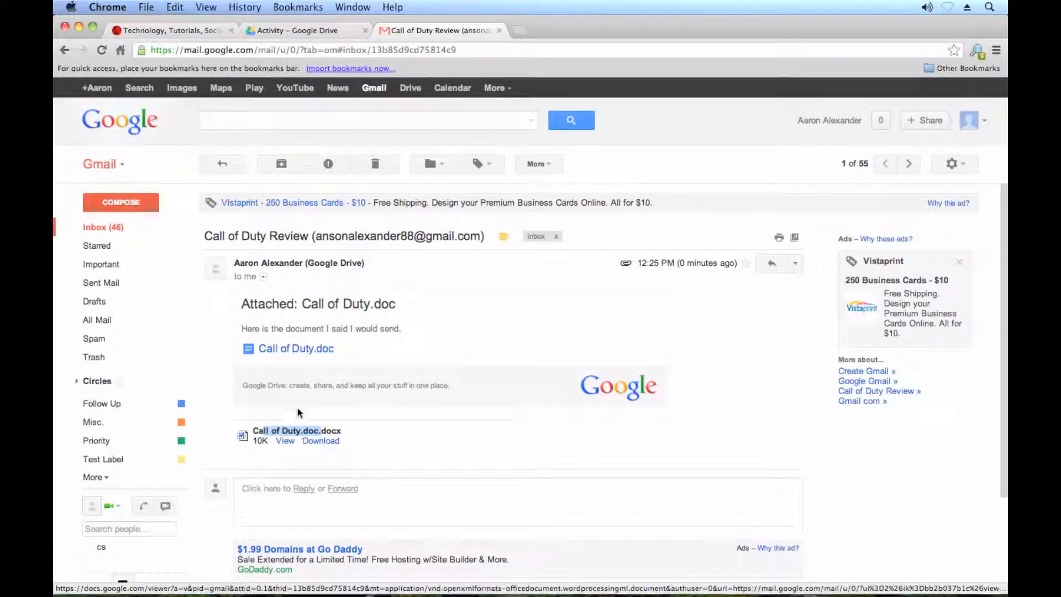
click(468, 407)
click(320, 440)
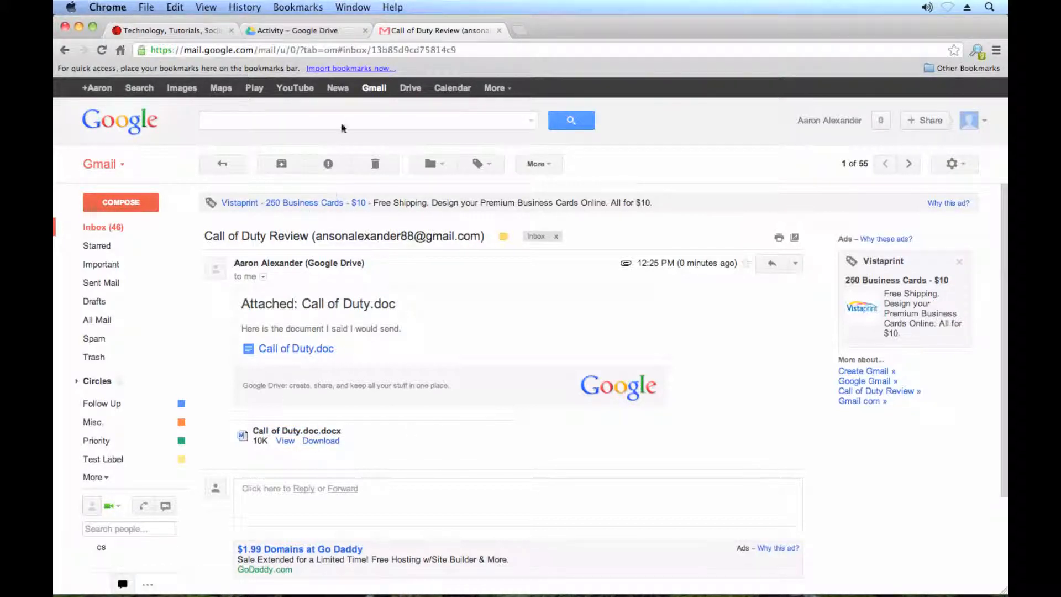
click(294, 23)
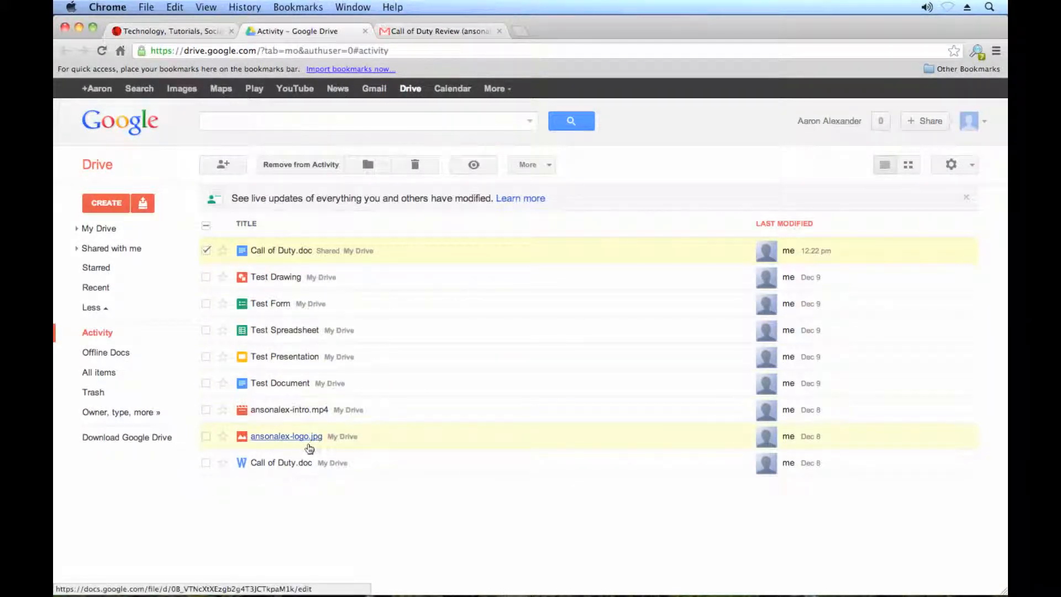
right_click(394, 434)
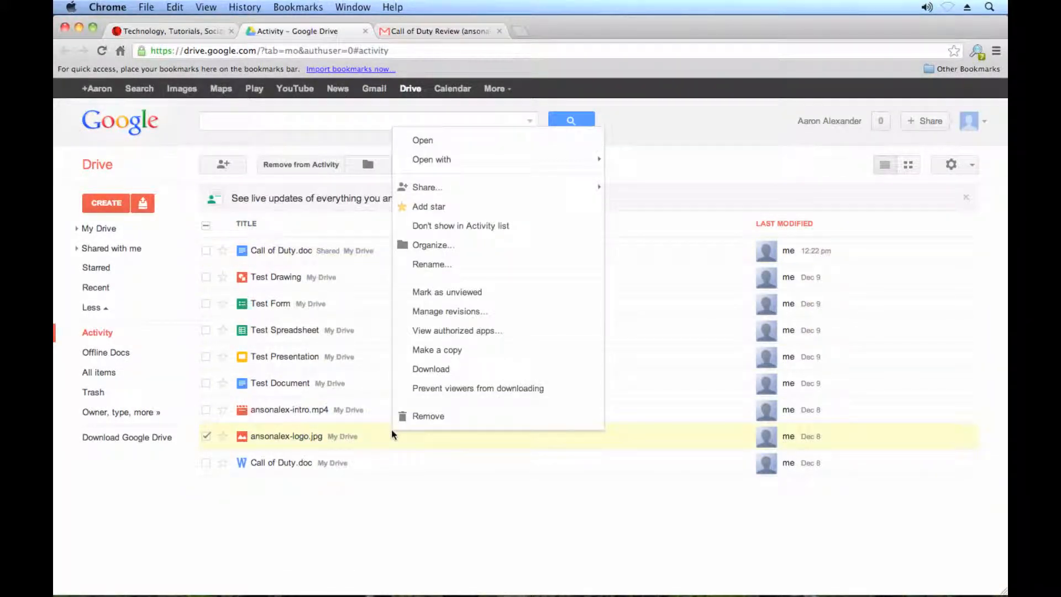
mouse_move(581, 186)
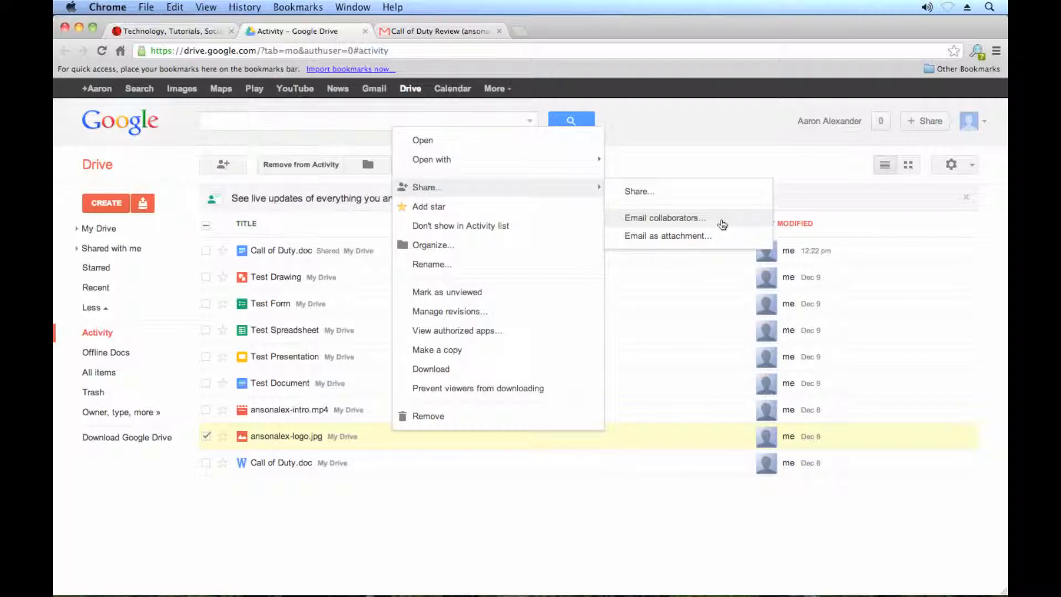
click(330, 221)
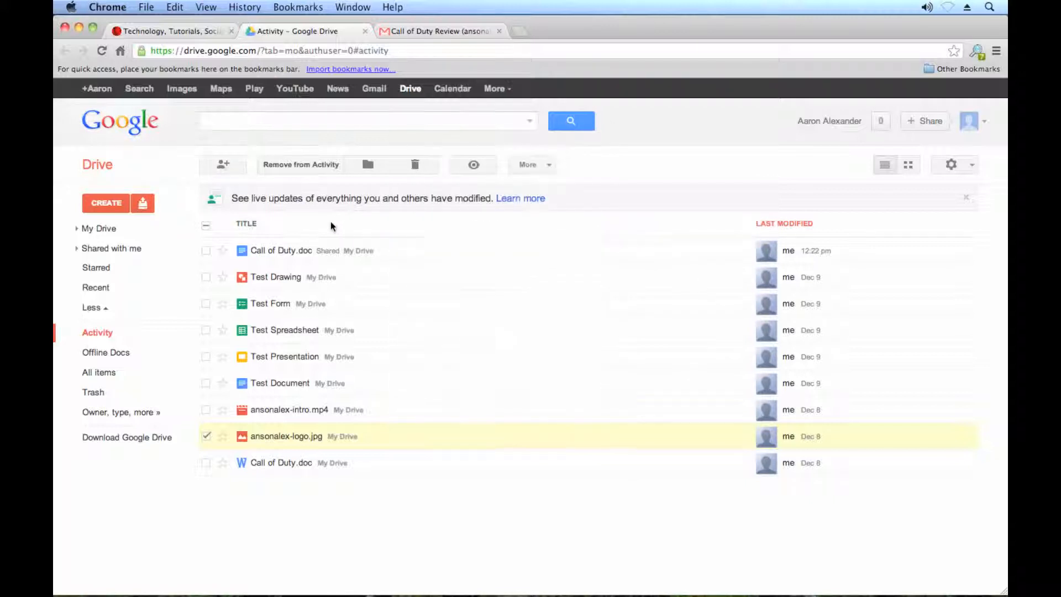
- Open Call of Duty.doc's share options, then cancel the message to collaborators without sending
right_click(341, 250)
mouse_move(425, 312)
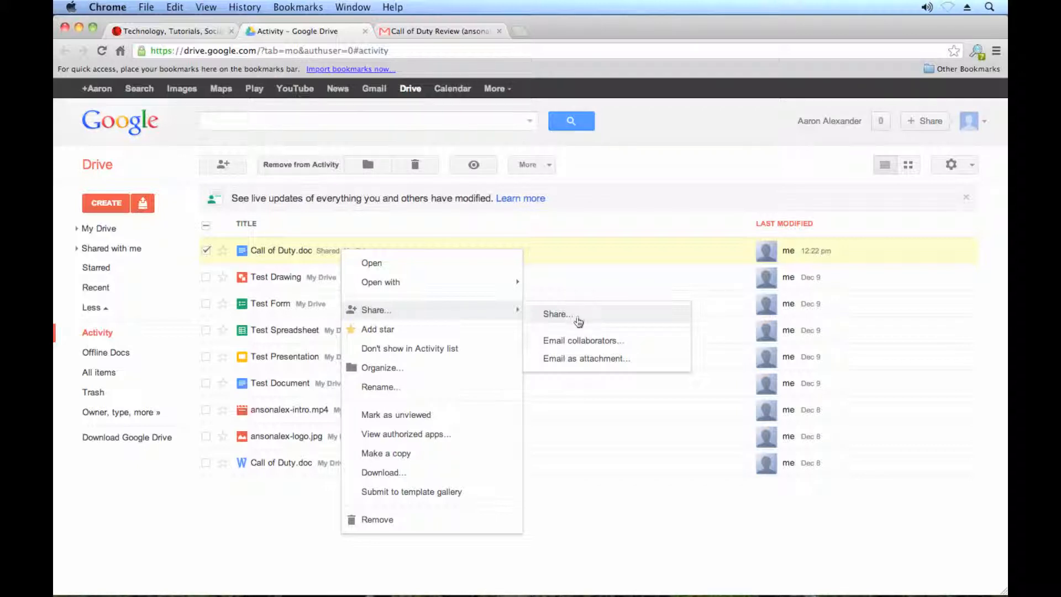
click(629, 348)
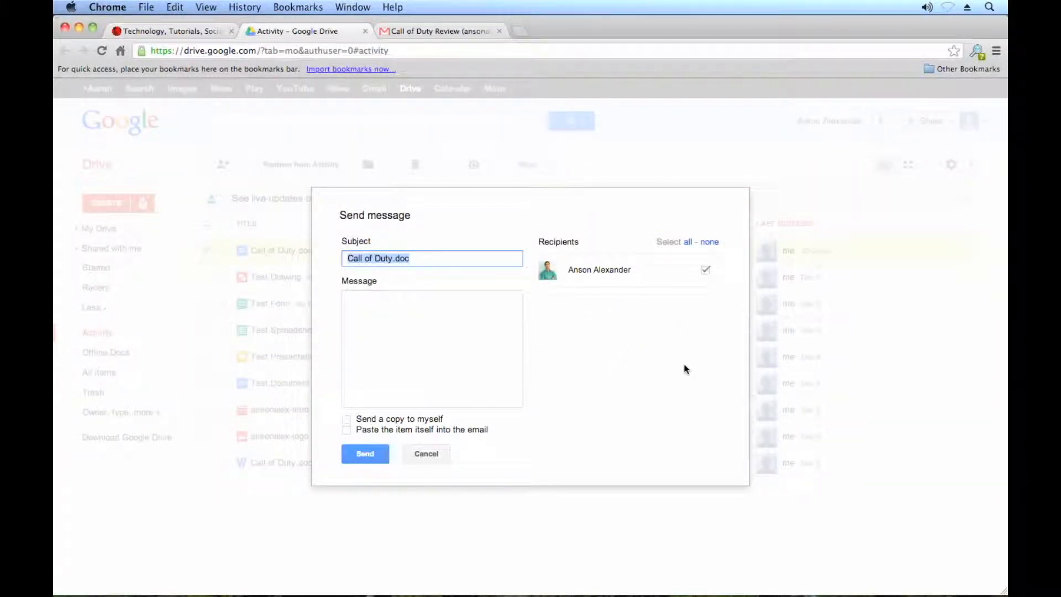
click(482, 359)
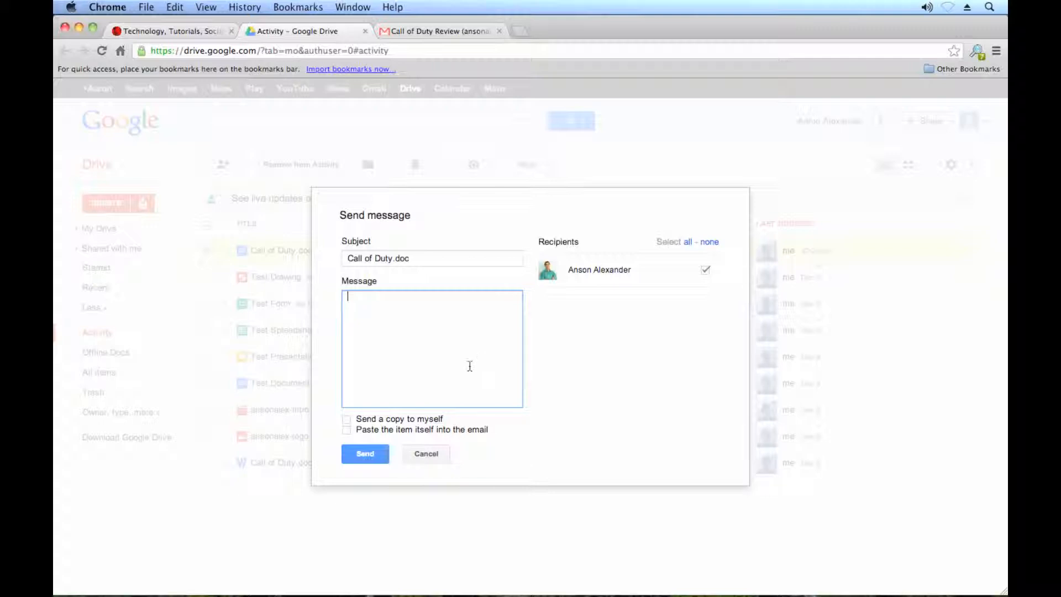
click(435, 455)
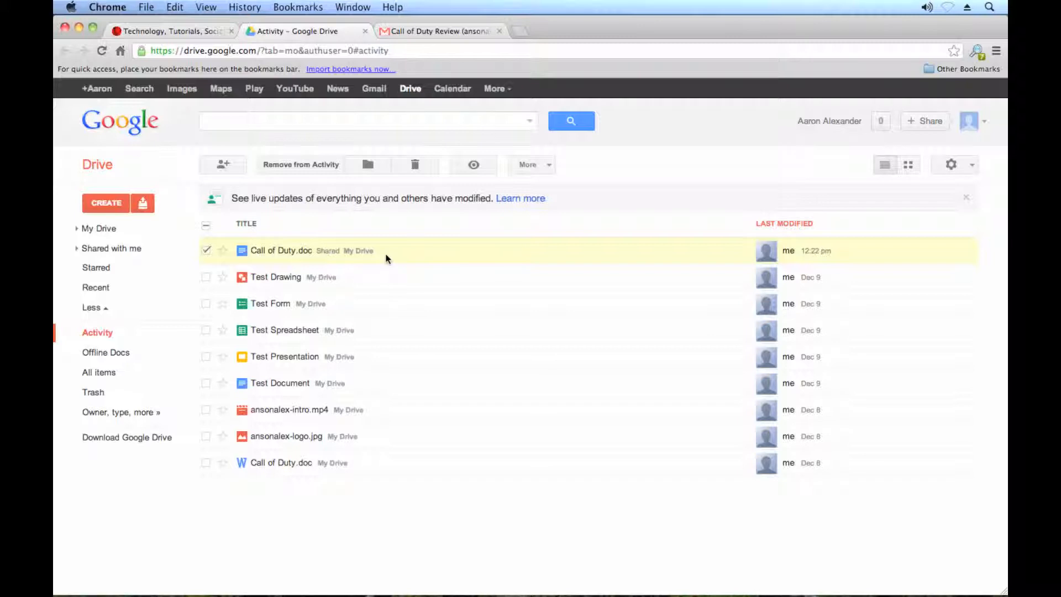
- Create a folder named 'Shared' and expand My Drive to show it
click(105, 204)
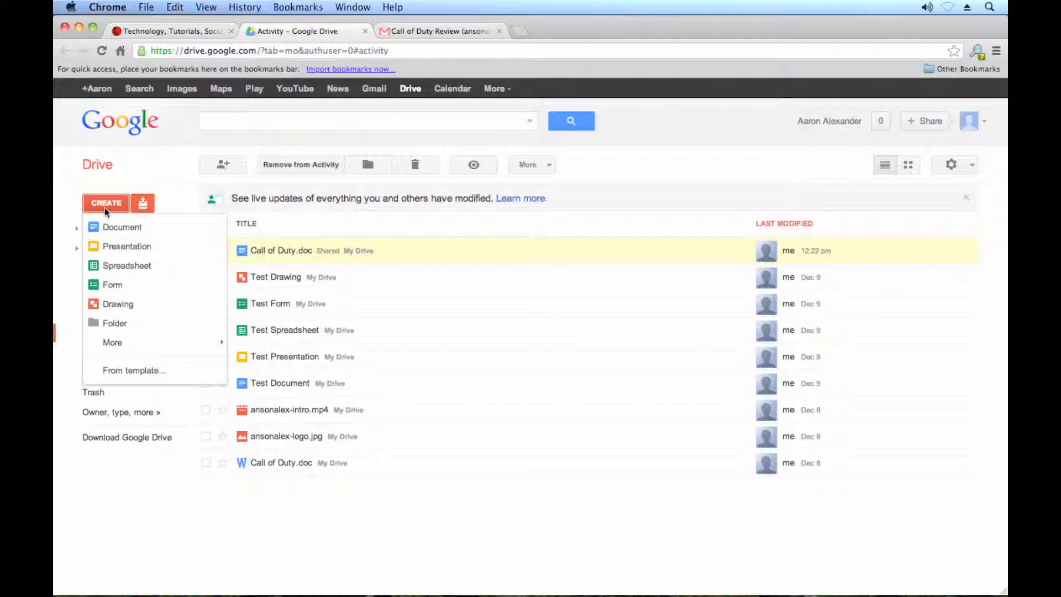
click(152, 330)
text(Ir)
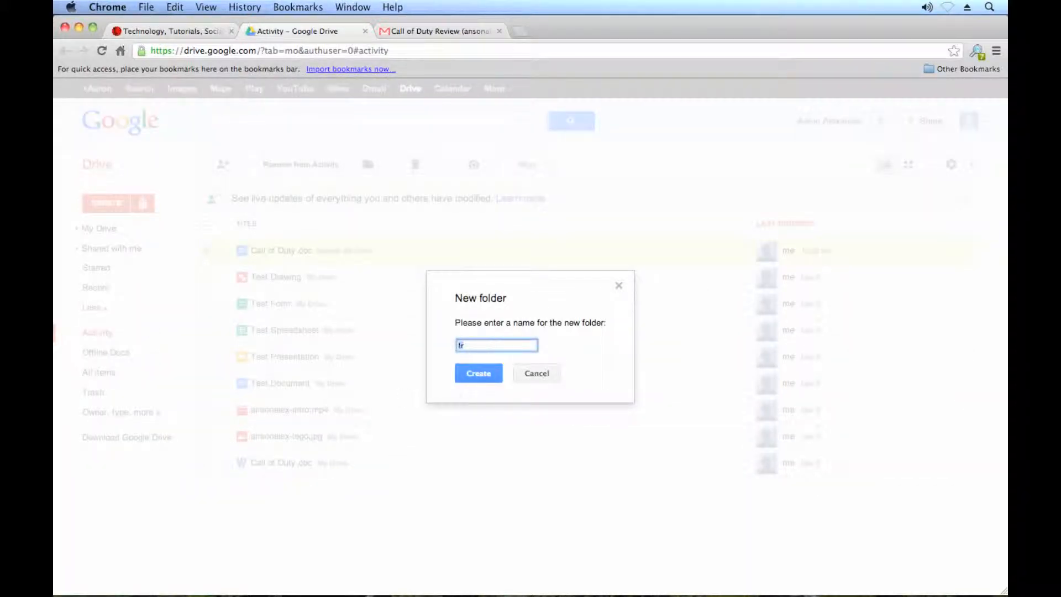
text(Shared)
click(488, 376)
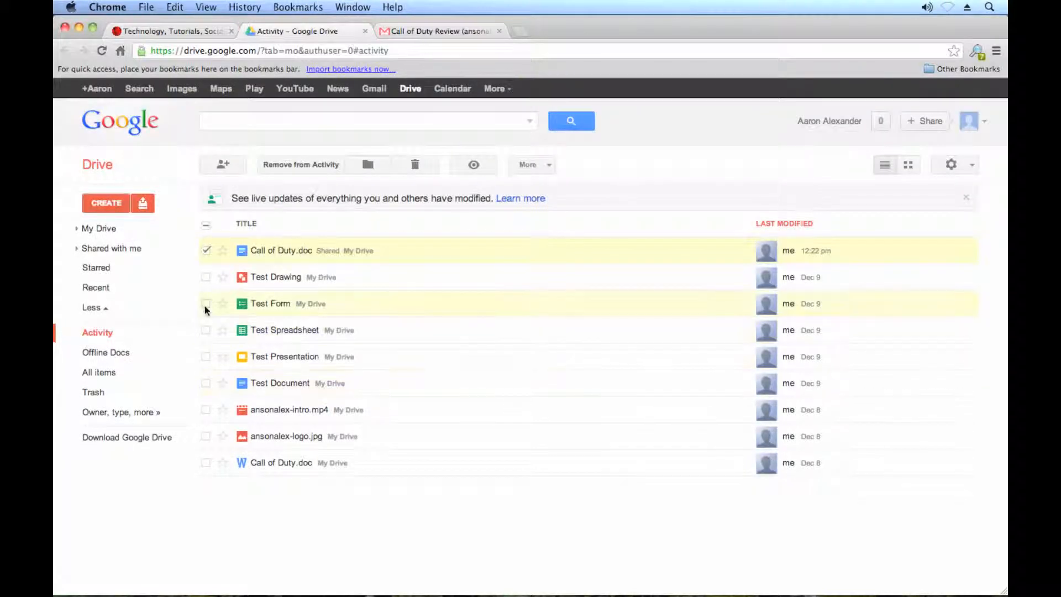
click(76, 230)
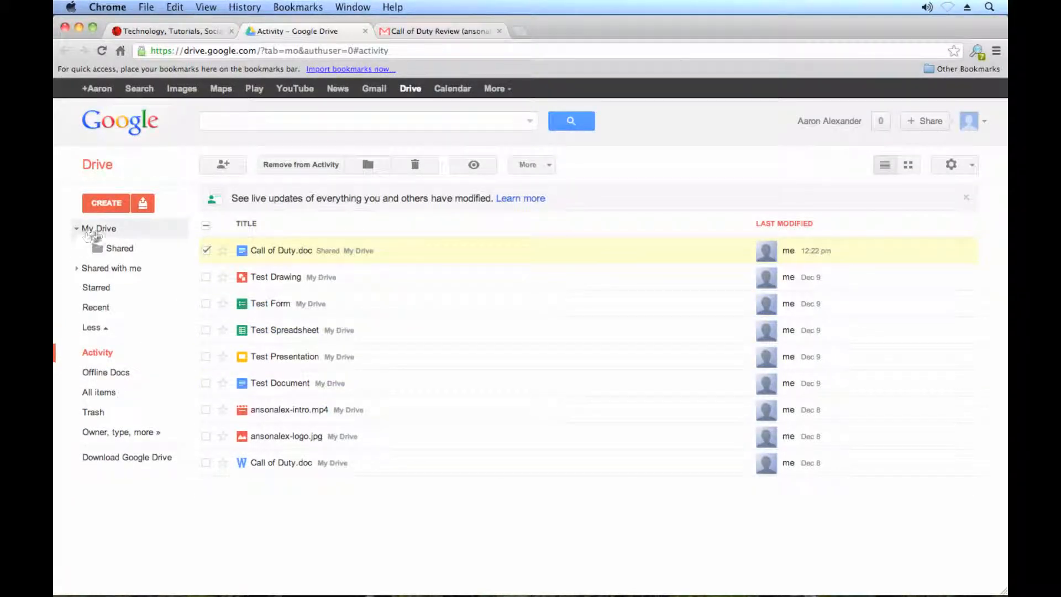
- Share the 'Shared' folder with the collaborator's e-mail address, giving them Can edit access
right_click(138, 253)
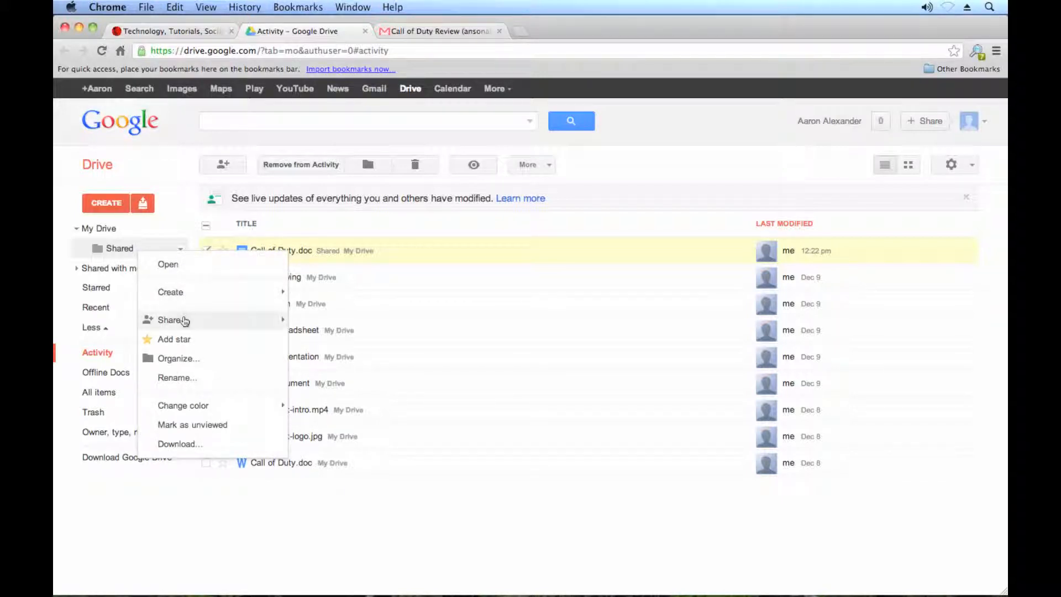
mouse_move(185, 322)
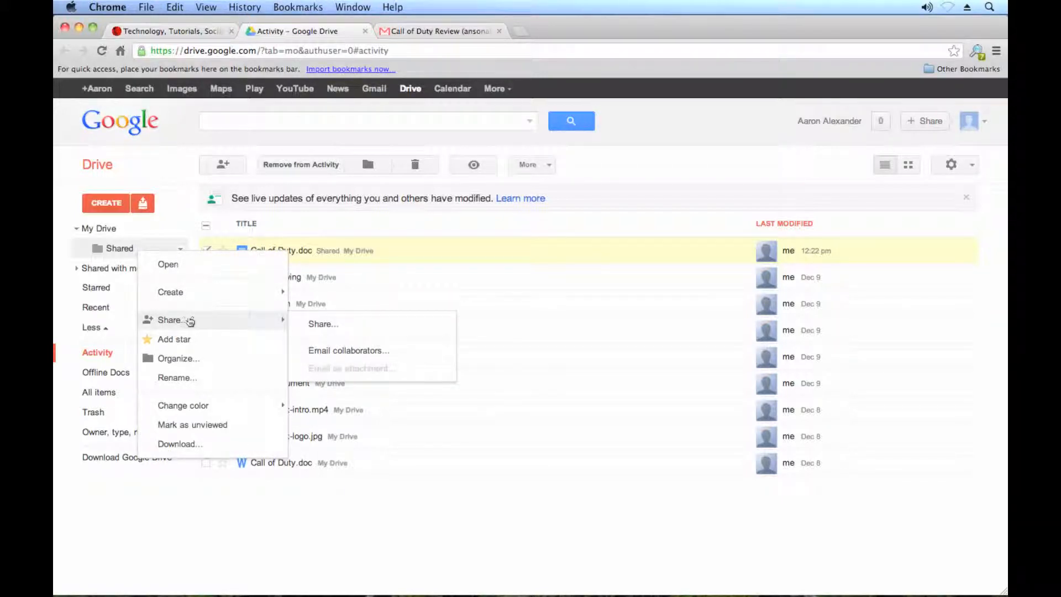
click(323, 326)
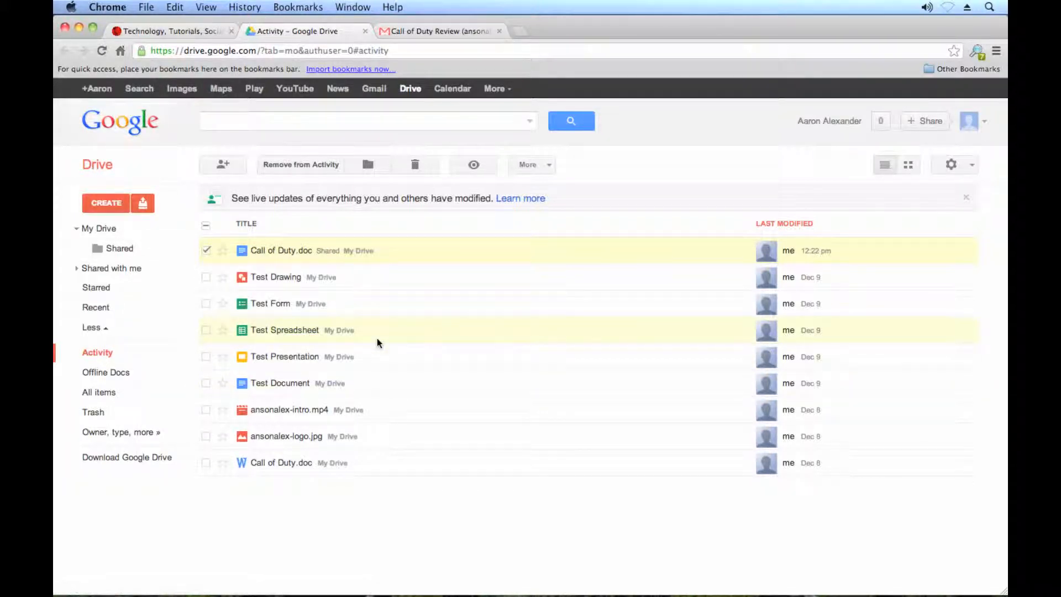
right_click(129, 244)
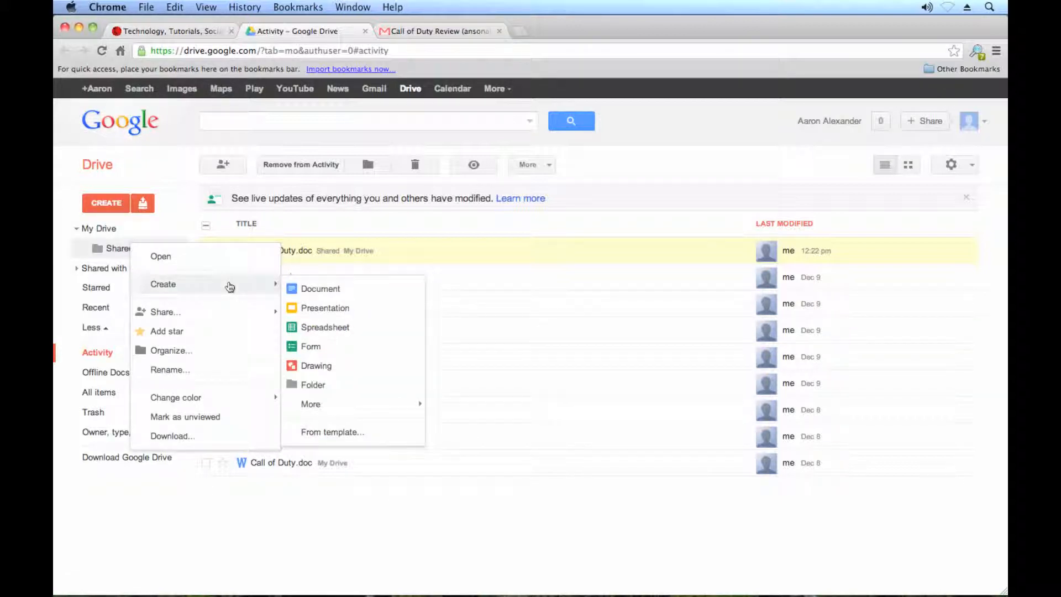
click(213, 314)
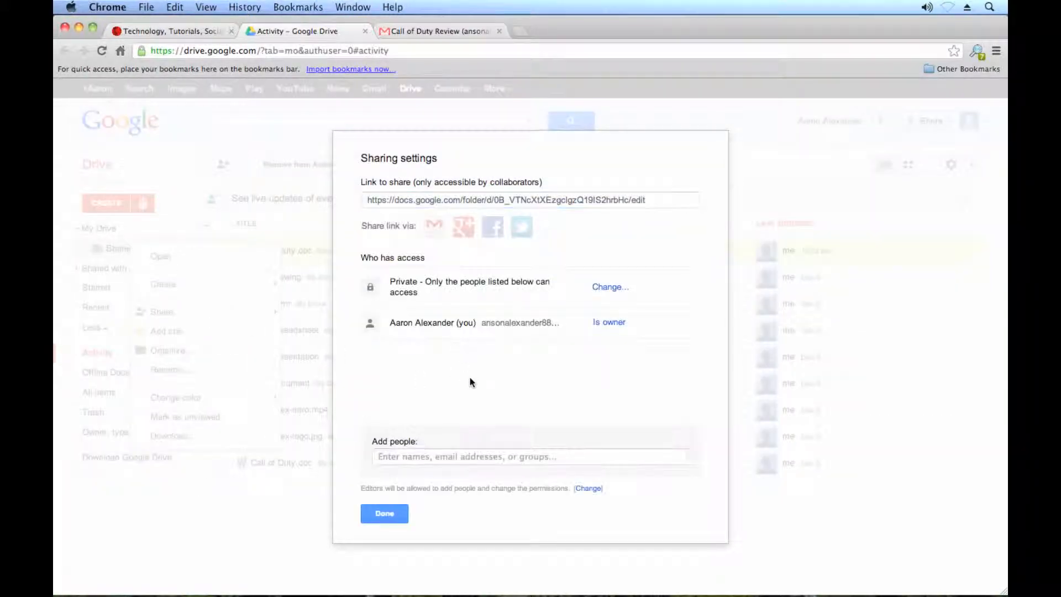
click(456, 459)
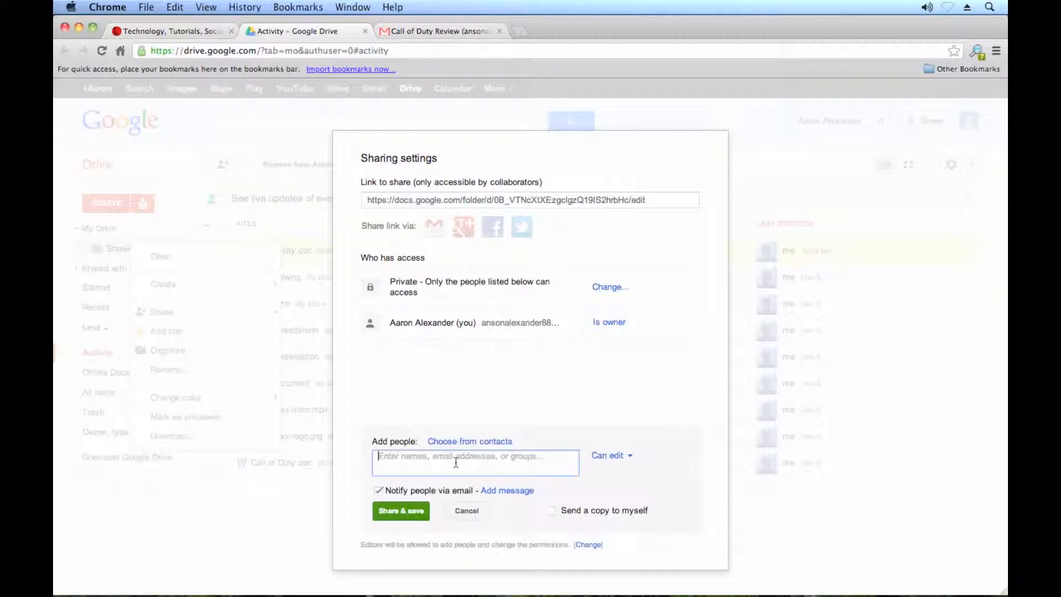
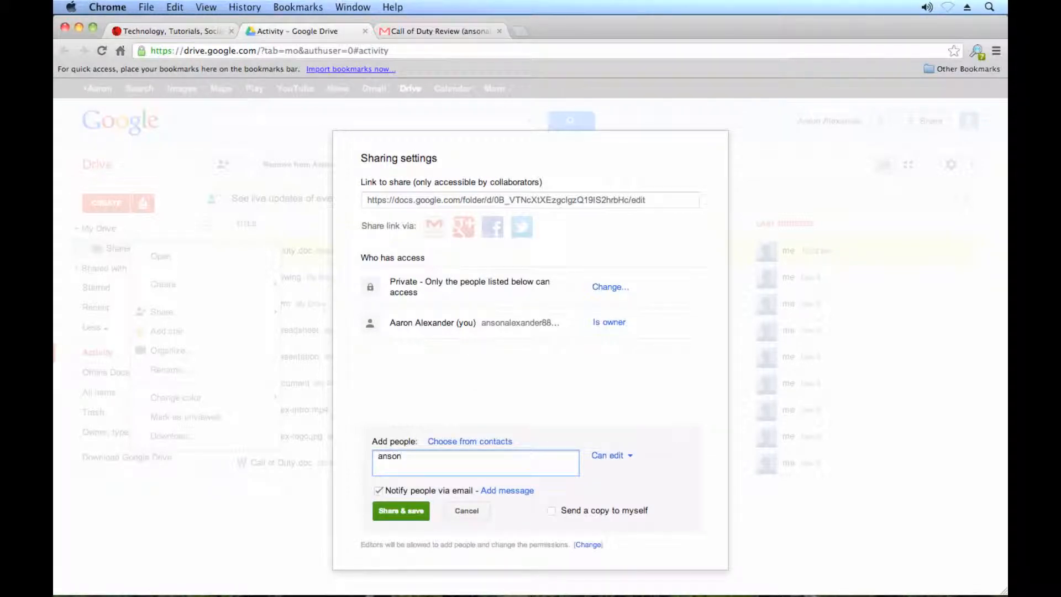
click(401, 511)
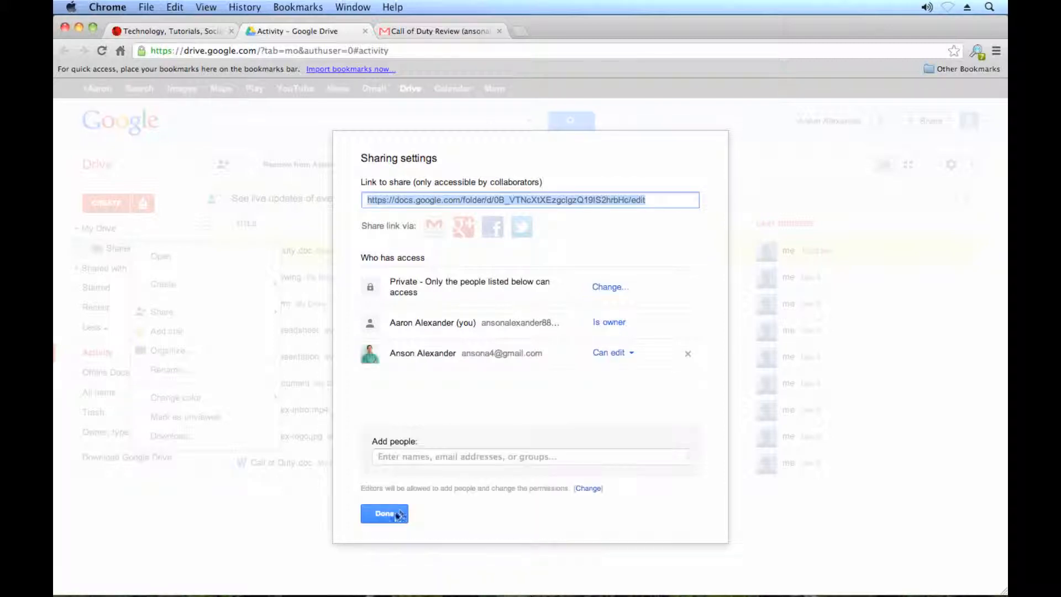
click(394, 514)
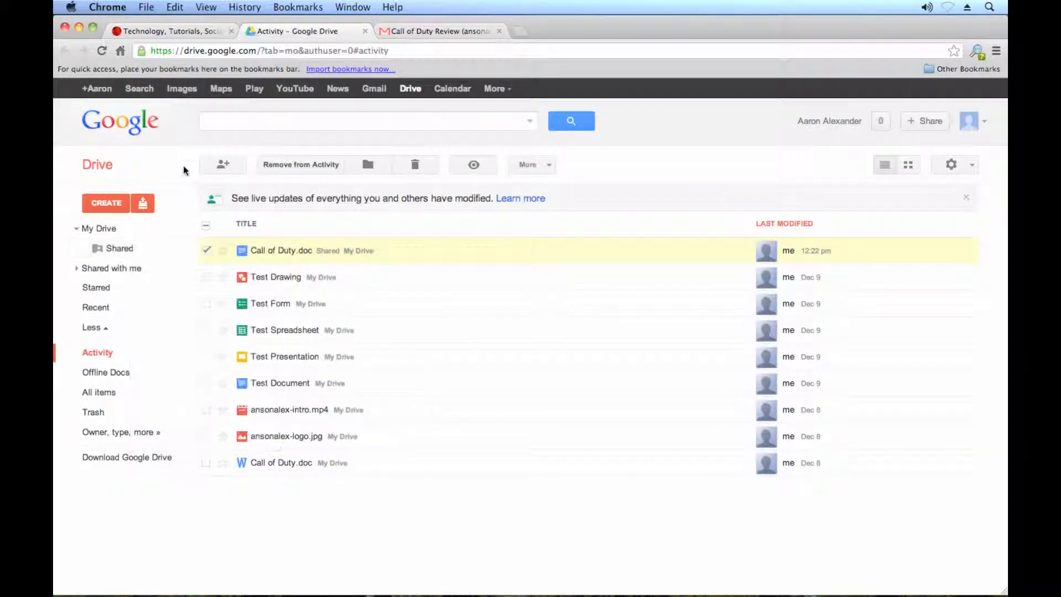
- Drag Test Drawing into the 'Shared' folder and confirm in its sharing settings that the editor now has access
click(206, 250)
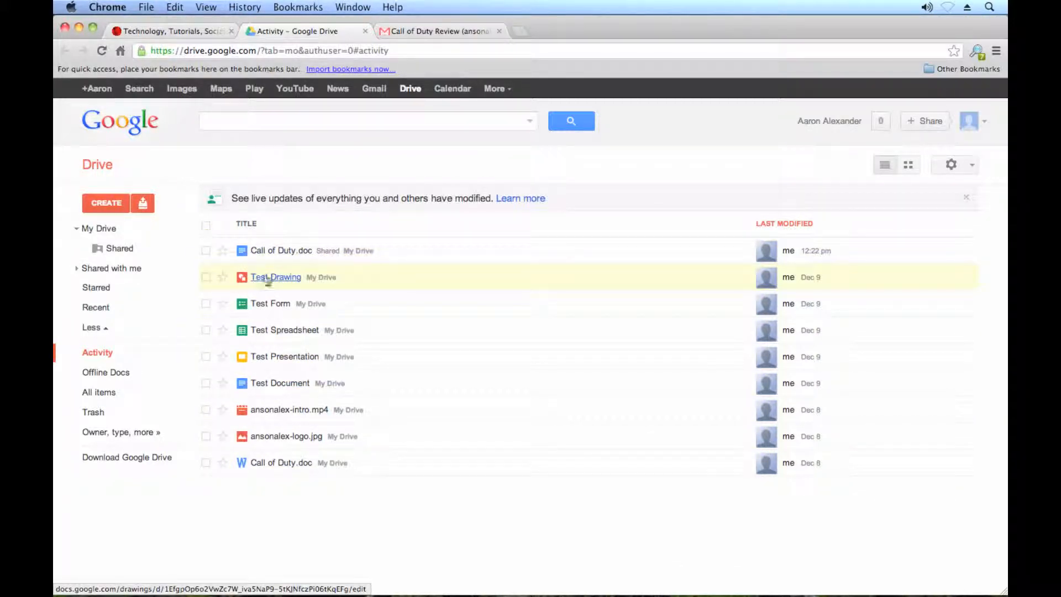
drag(288, 279, 124, 247)
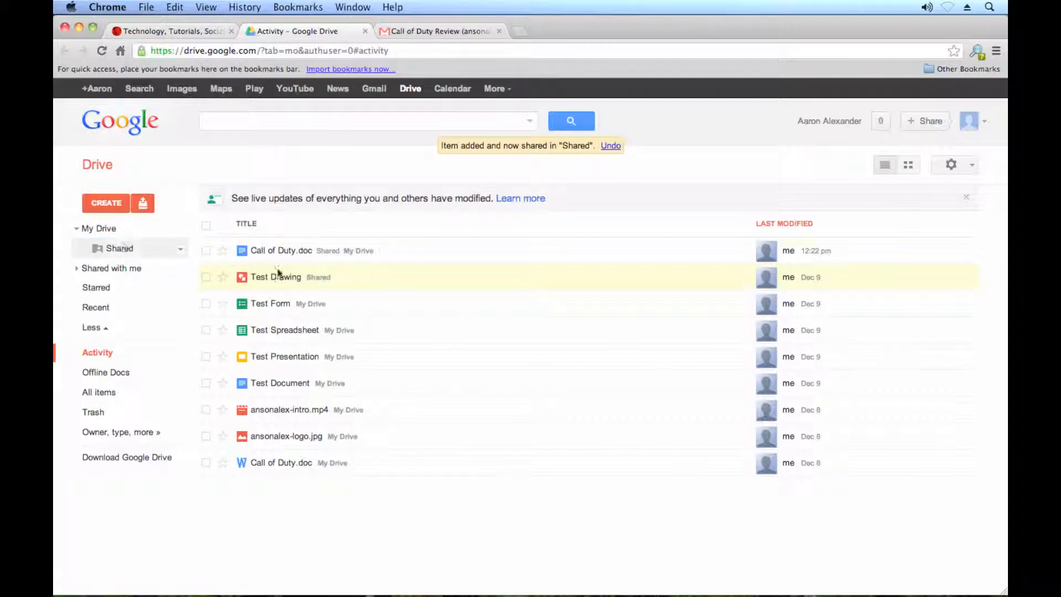
right_click(325, 282)
mouse_move(442, 341)
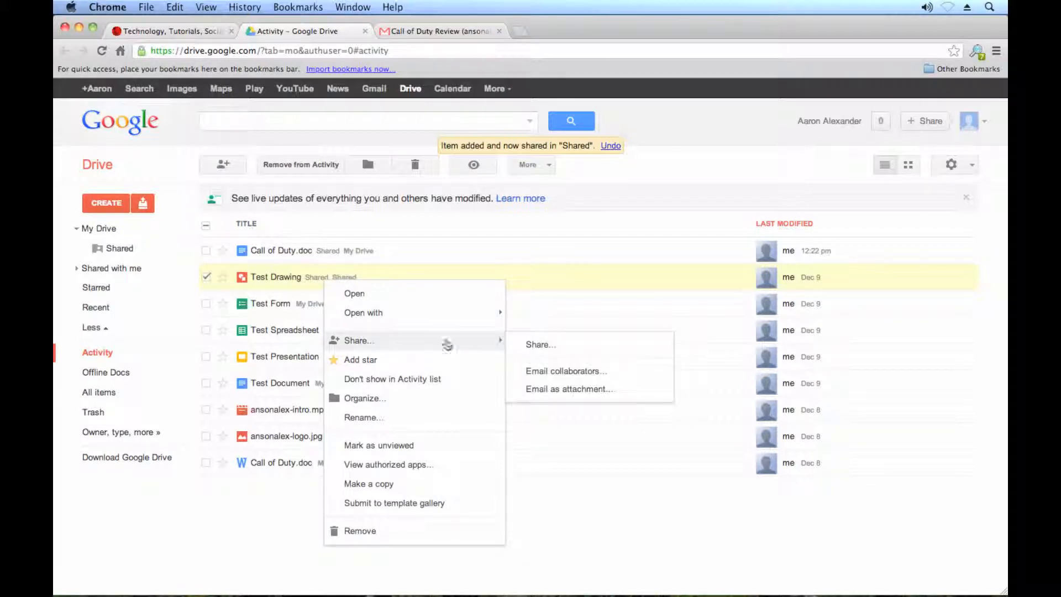
click(560, 348)
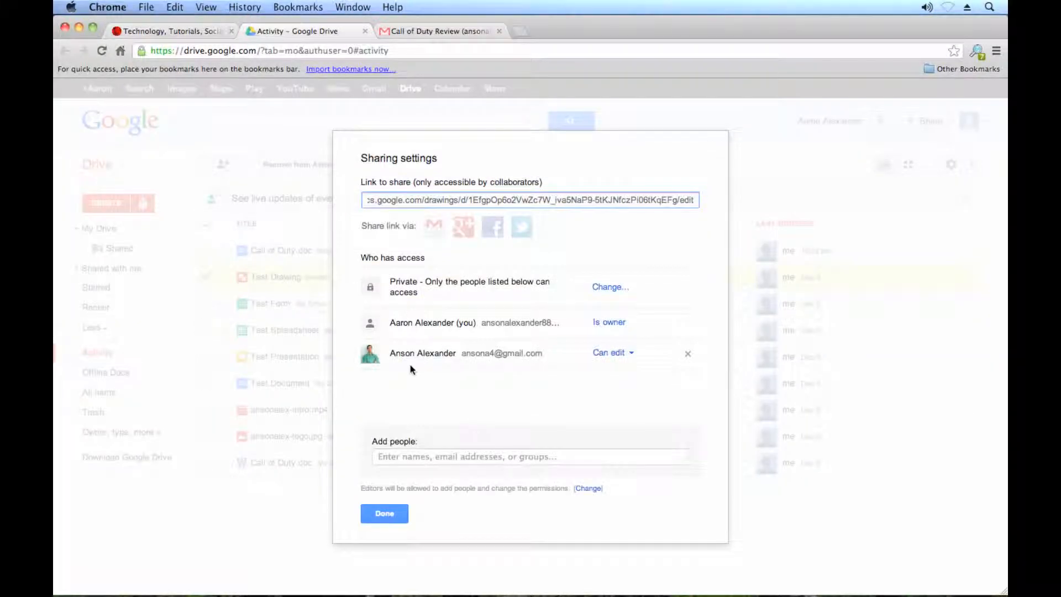
drag(395, 356, 476, 356)
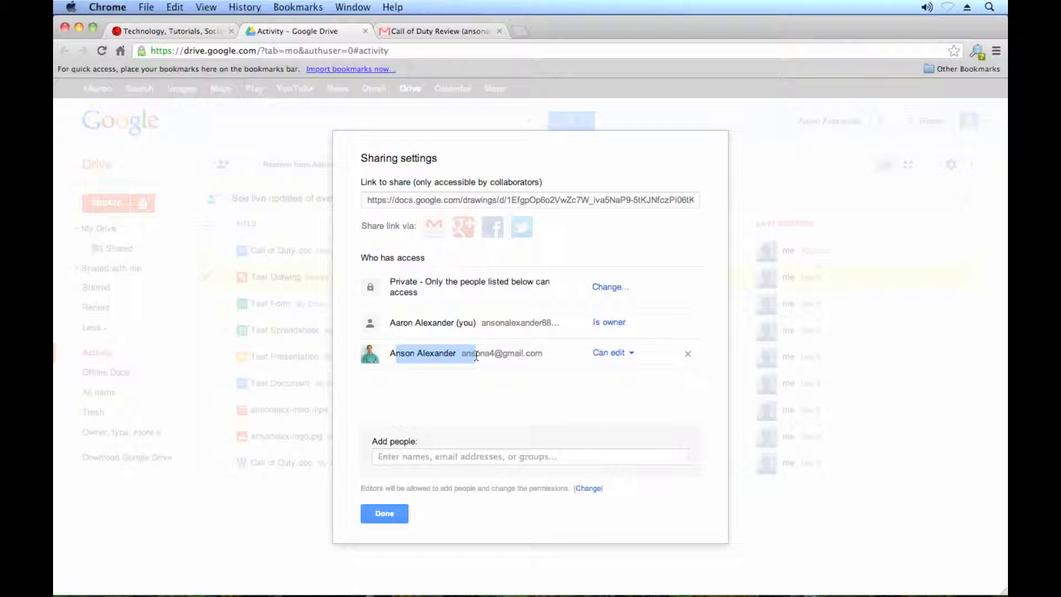
click(376, 513)
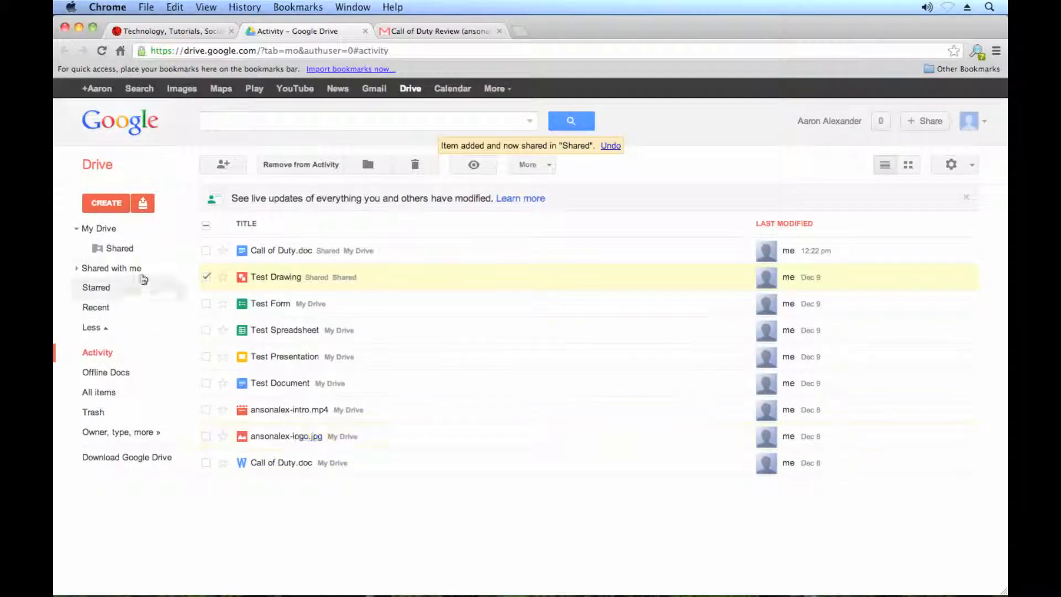